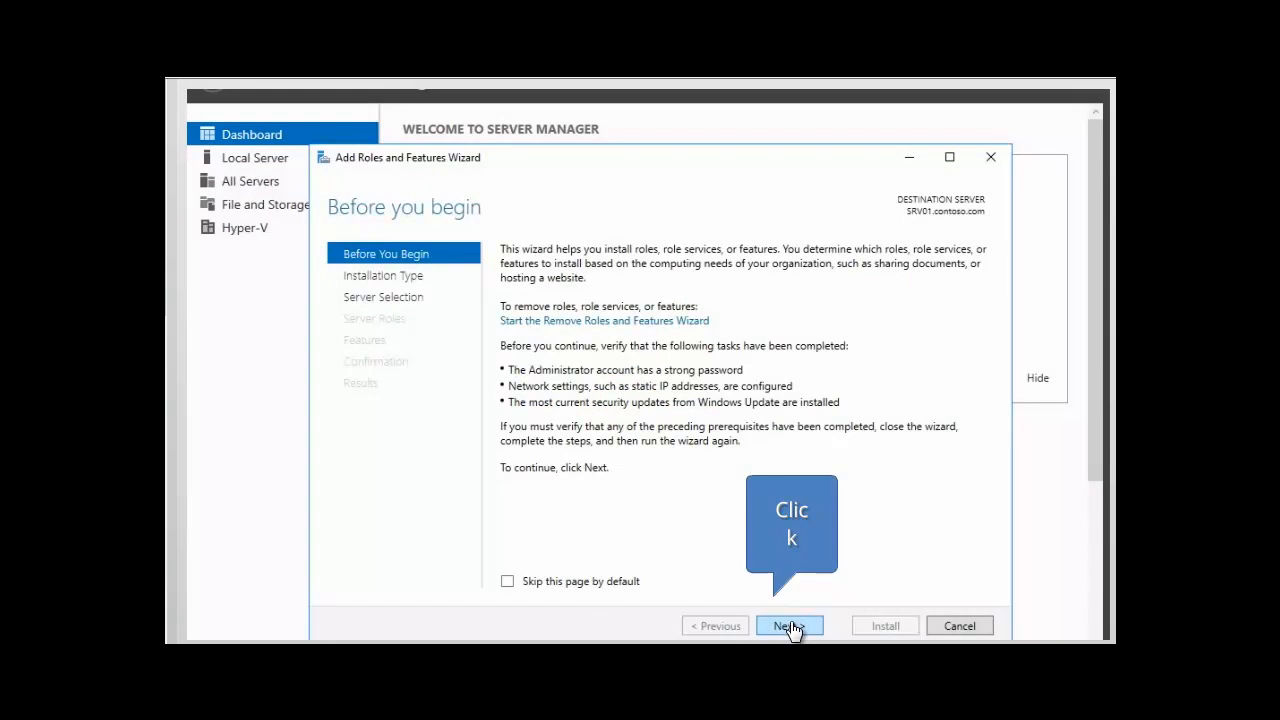
- Choose a role-based or feature-based installation with SRV01.contoso.com from the server pool as the destination server
click(790, 624)
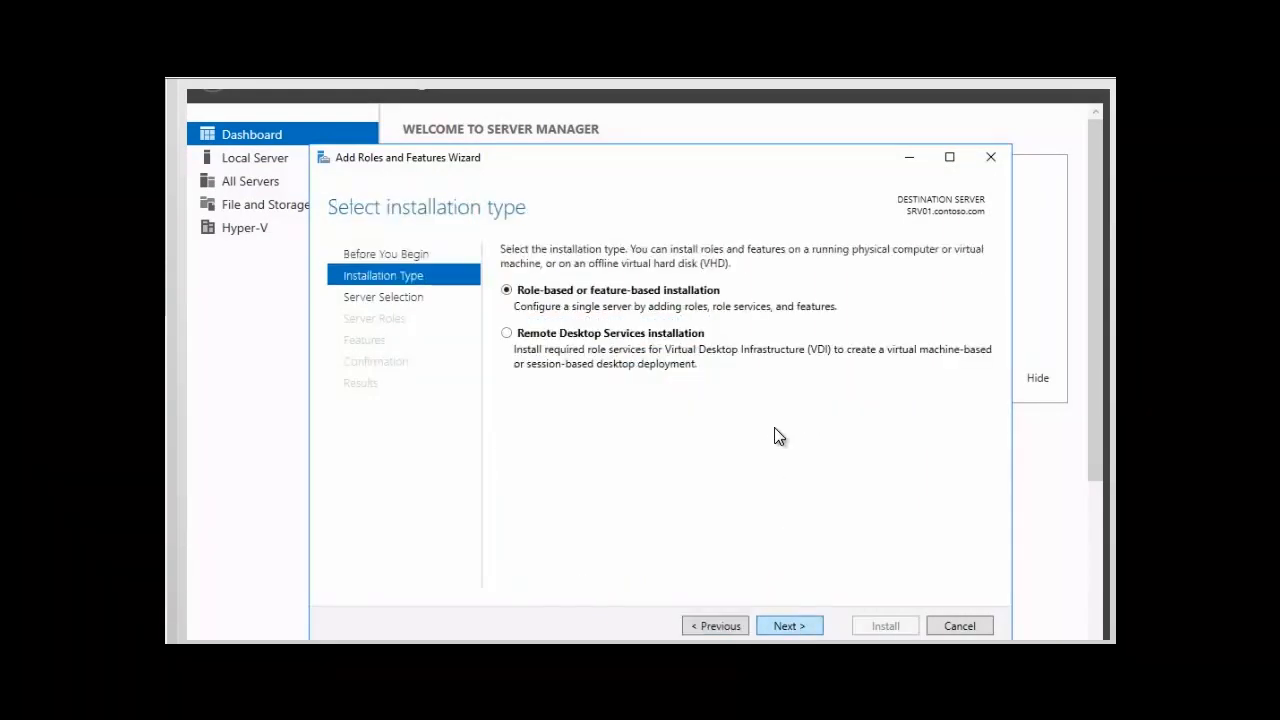
click(786, 627)
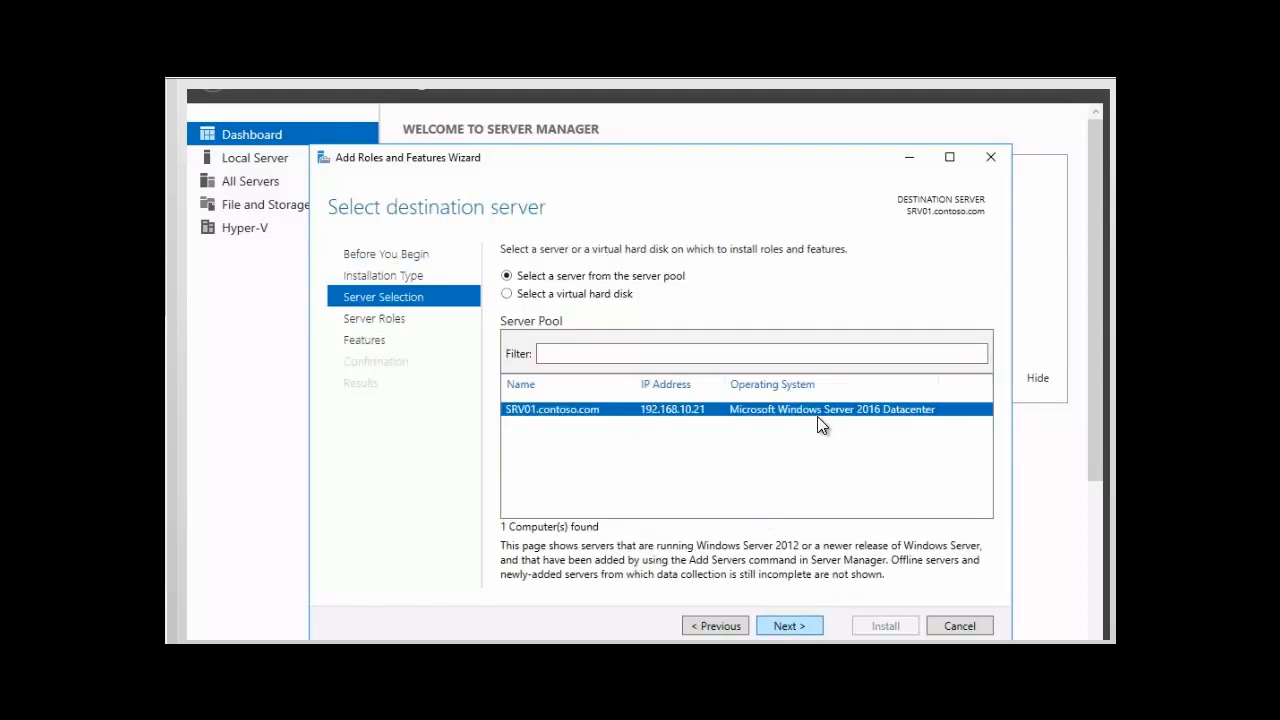
click(783, 628)
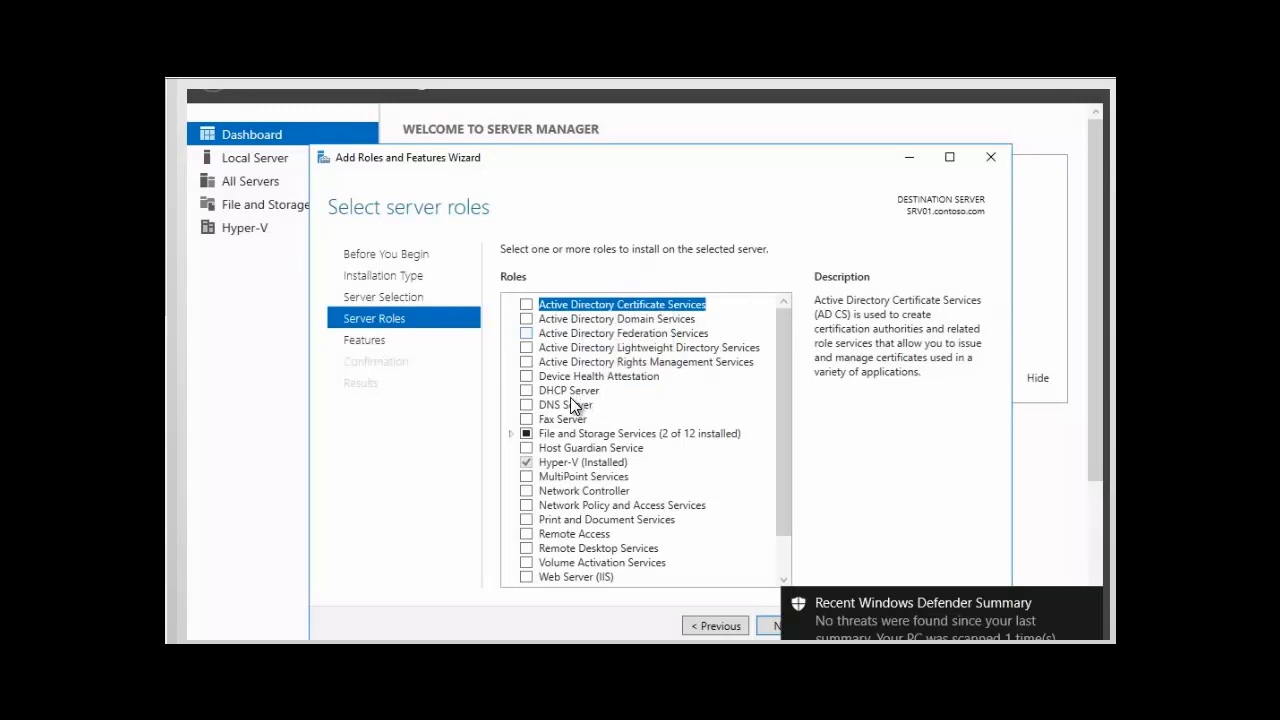
- Select the Active Directory Federation Services role and install it without adding any other features
click(527, 334)
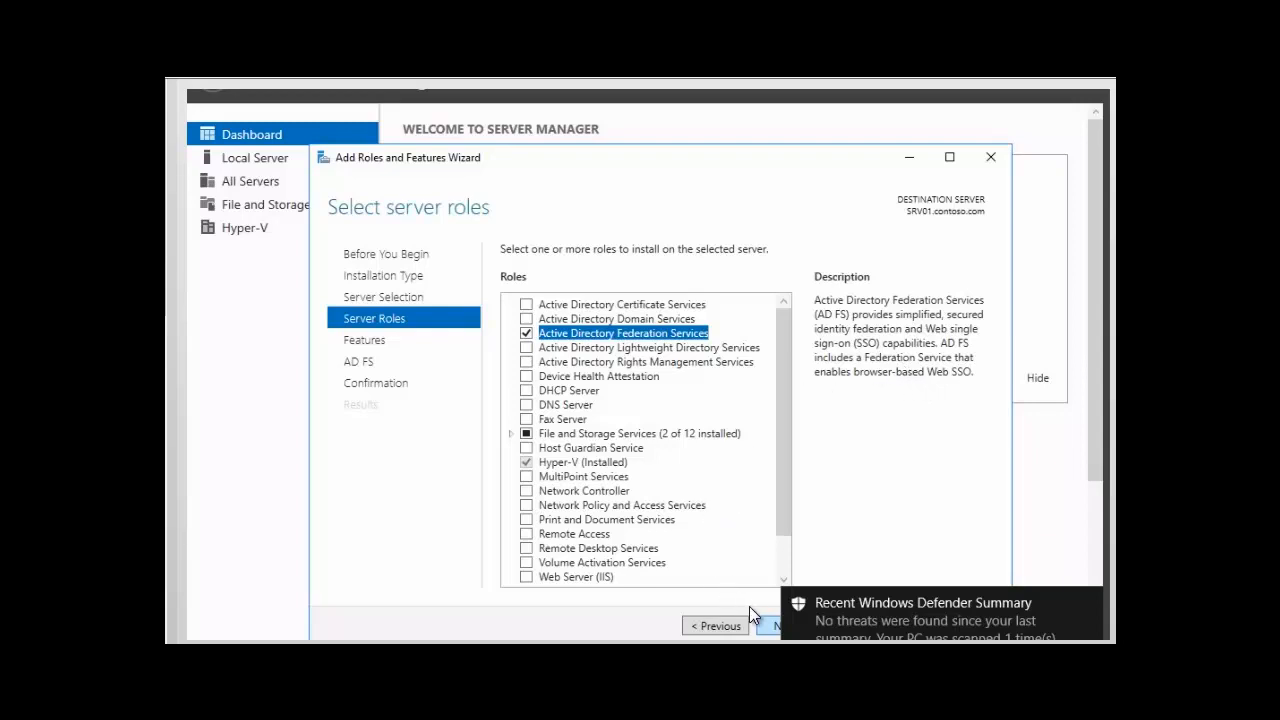
click(770, 626)
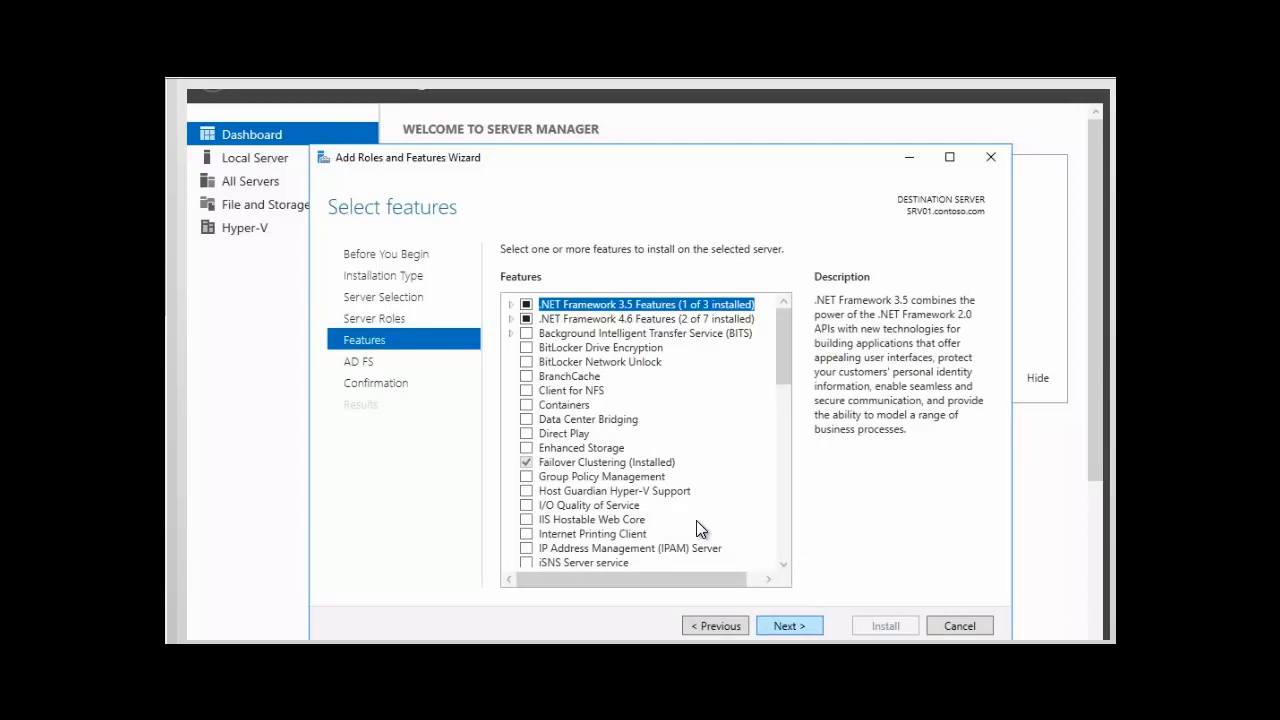
click(780, 628)
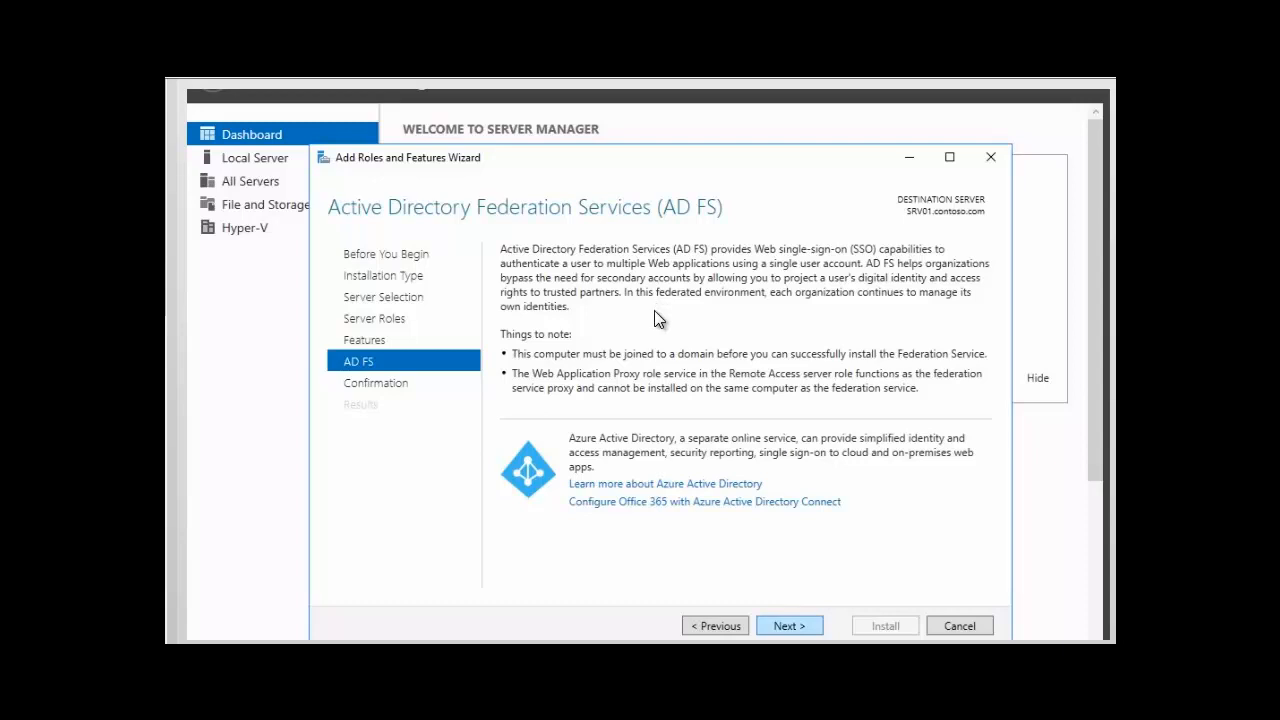
click(781, 627)
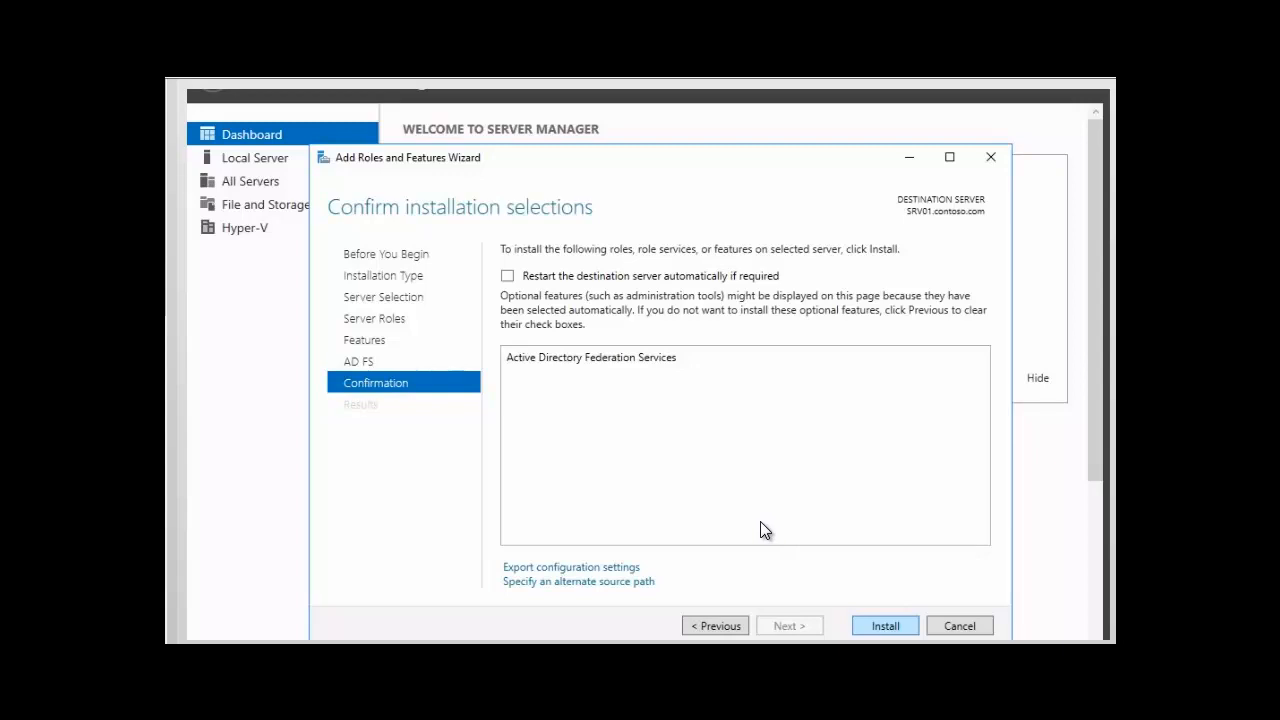
click(881, 627)
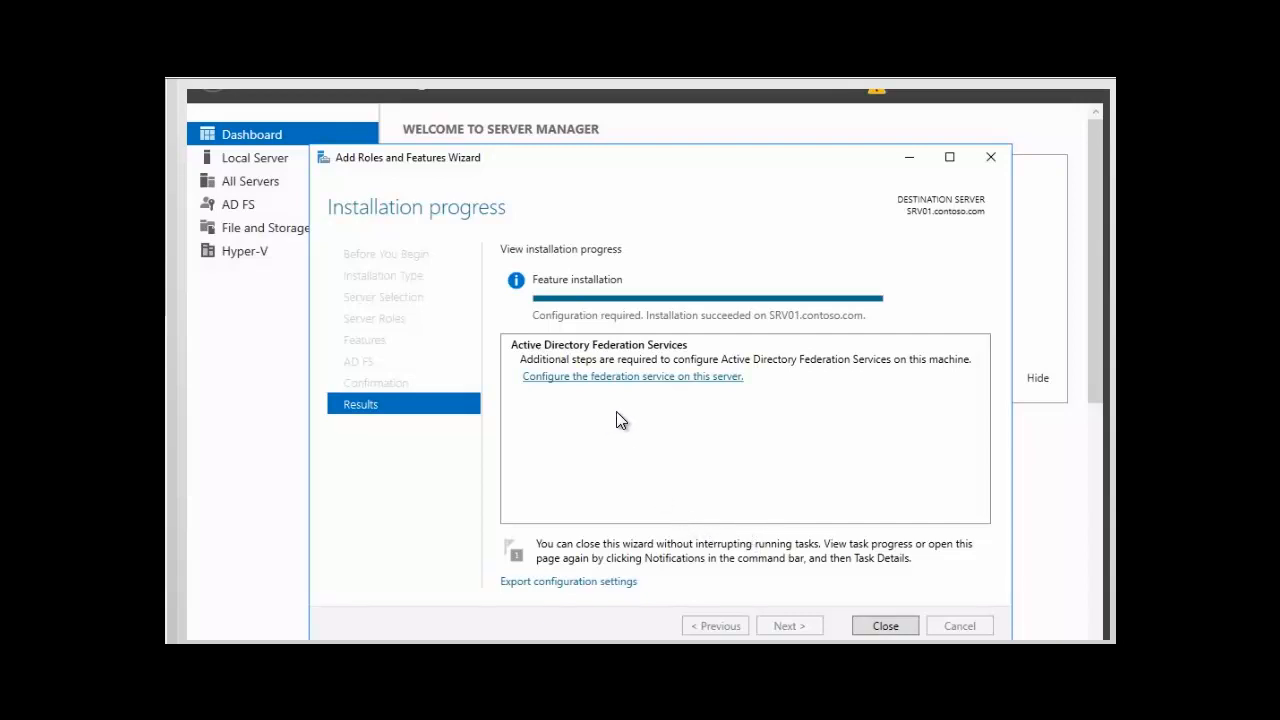
- Start configuring the federation service as the first server in a federation server farm, using the current domain administrator account
double_click(580, 384)
click(611, 377)
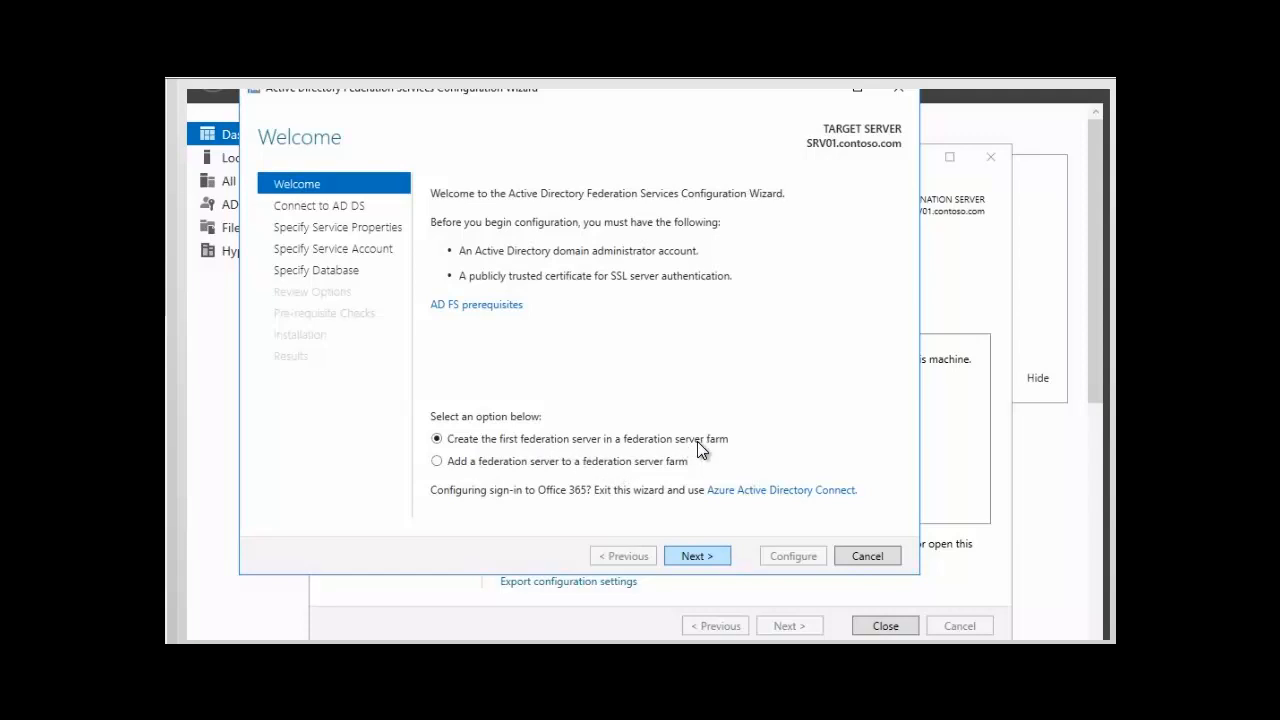
click(693, 556)
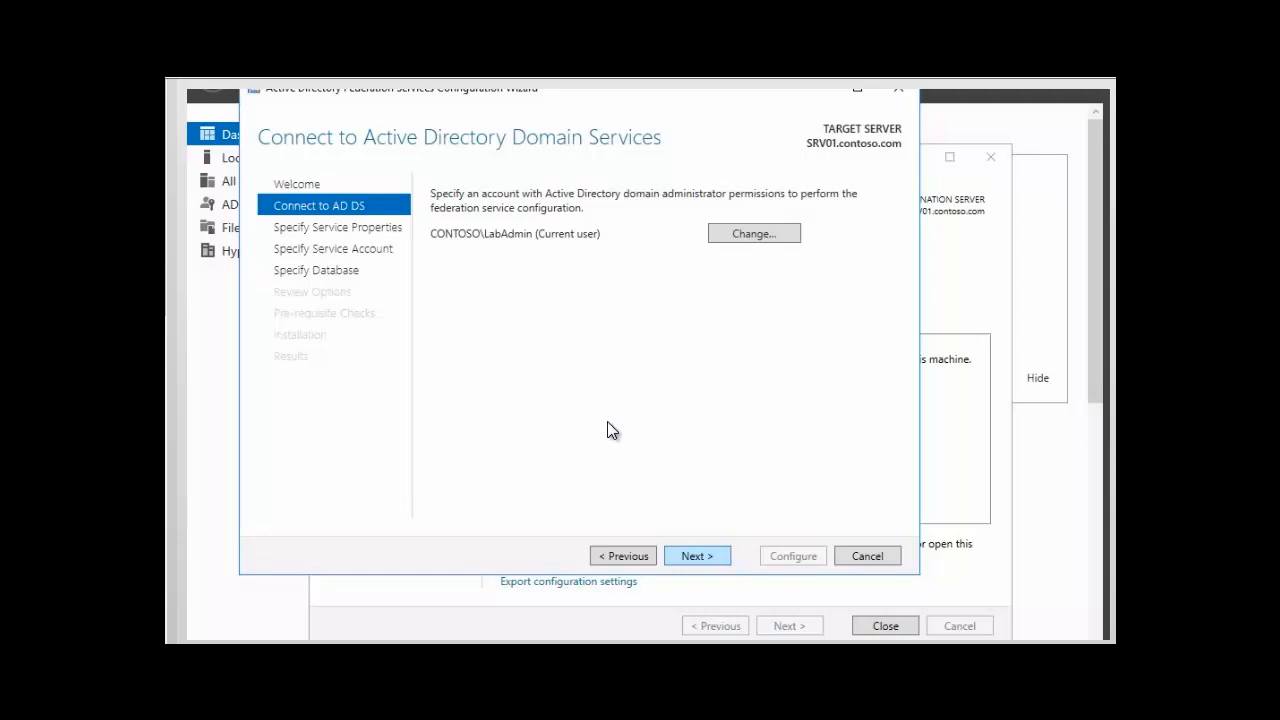
click(694, 558)
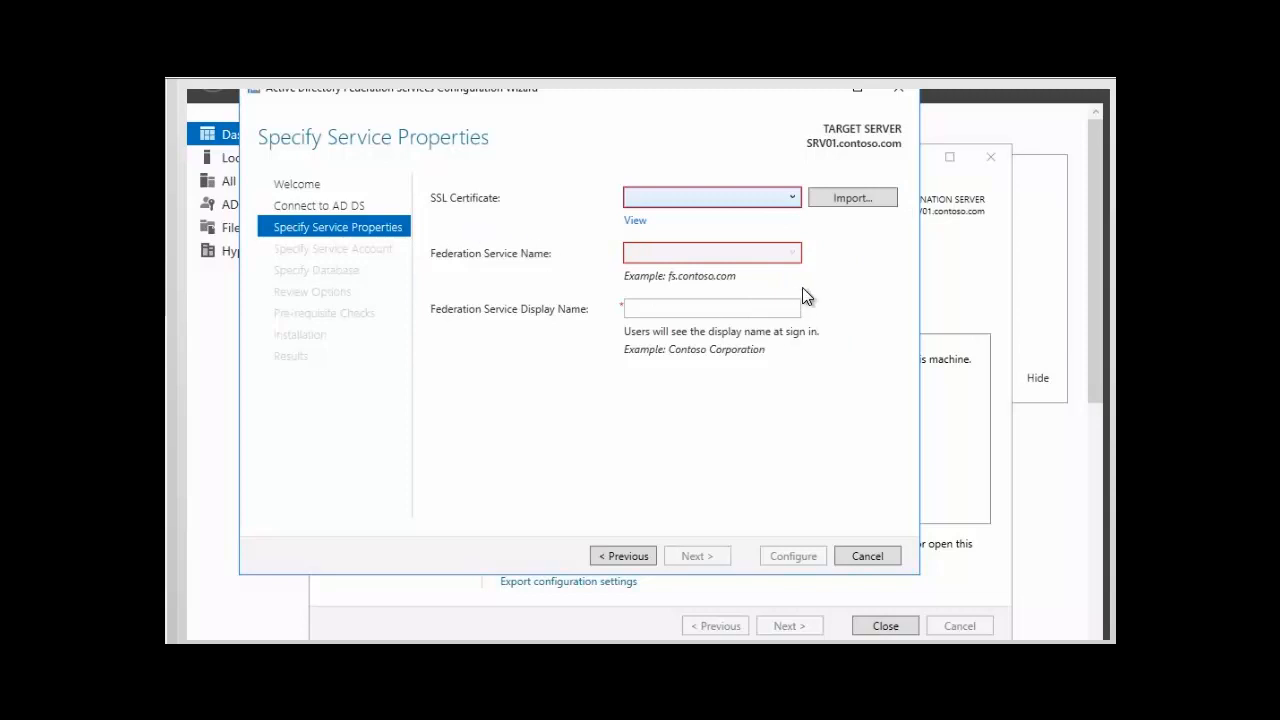
- Select SRV01.contoso.com as the SSL certificate and set the federation service display name to "contoso corporation"
click(794, 201)
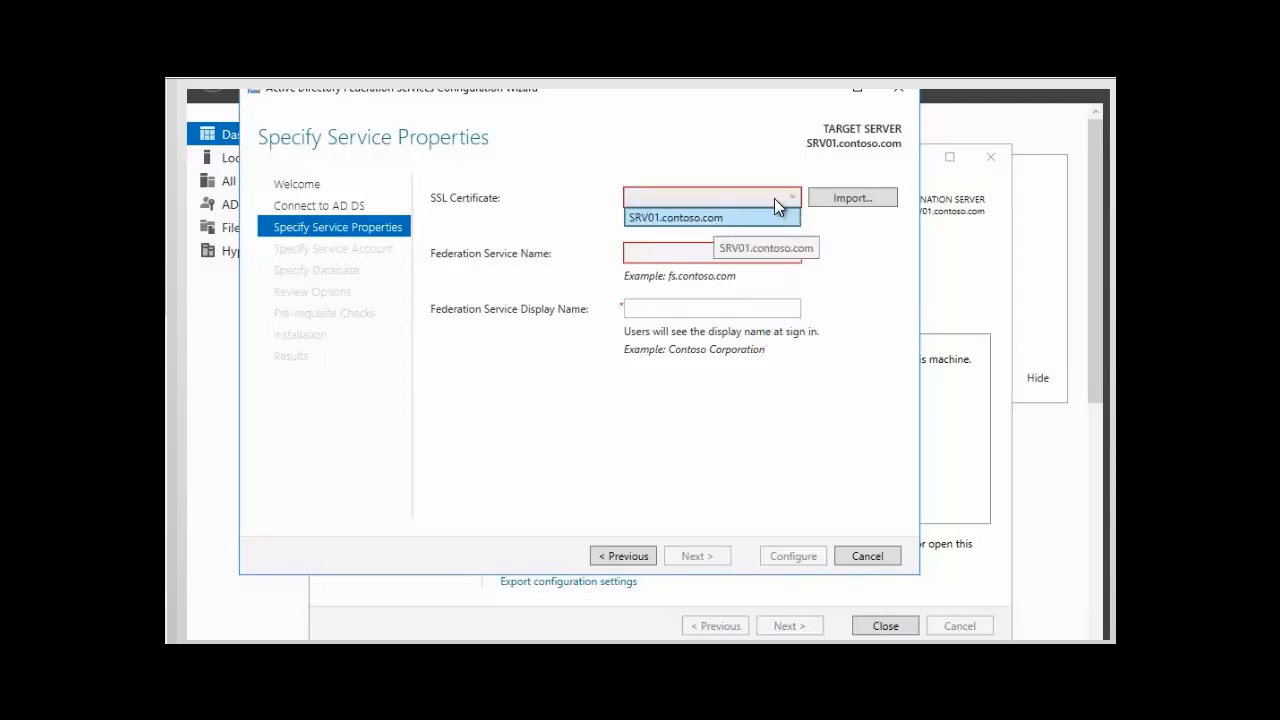
click(686, 230)
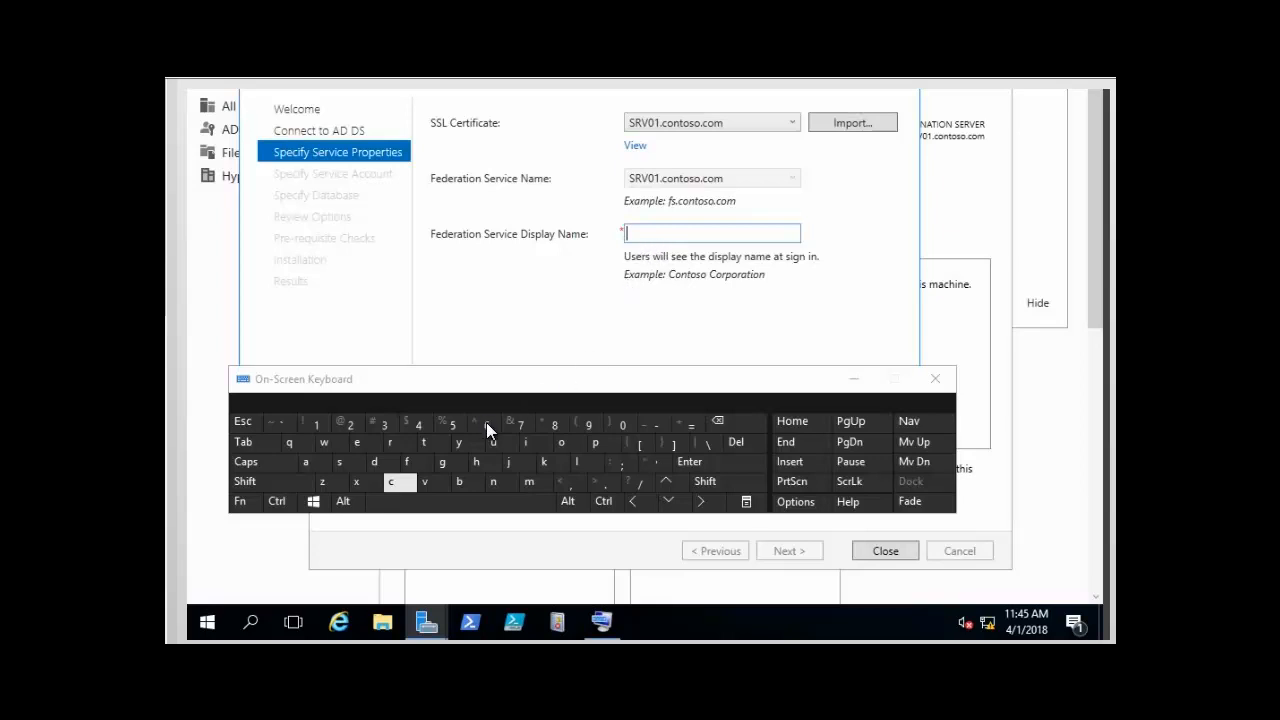
click(393, 487)
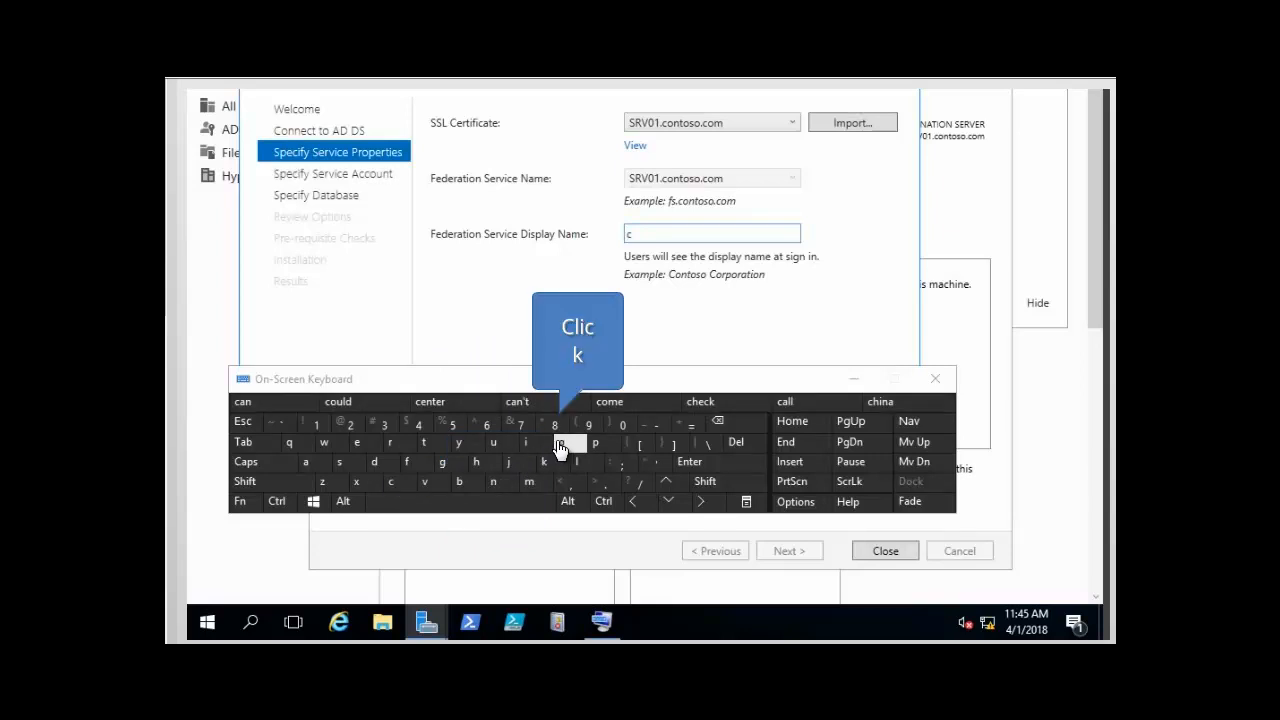
click(561, 441)
click(492, 481)
click(427, 446)
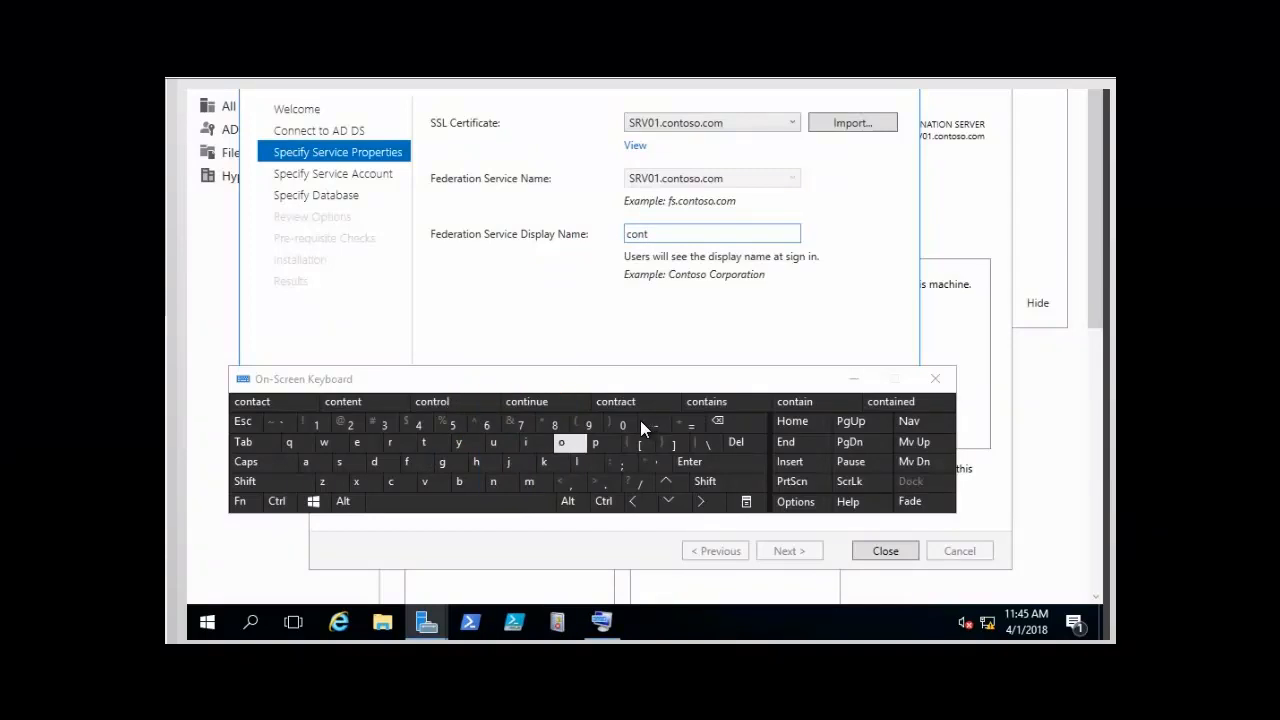
click(561, 441)
click(340, 465)
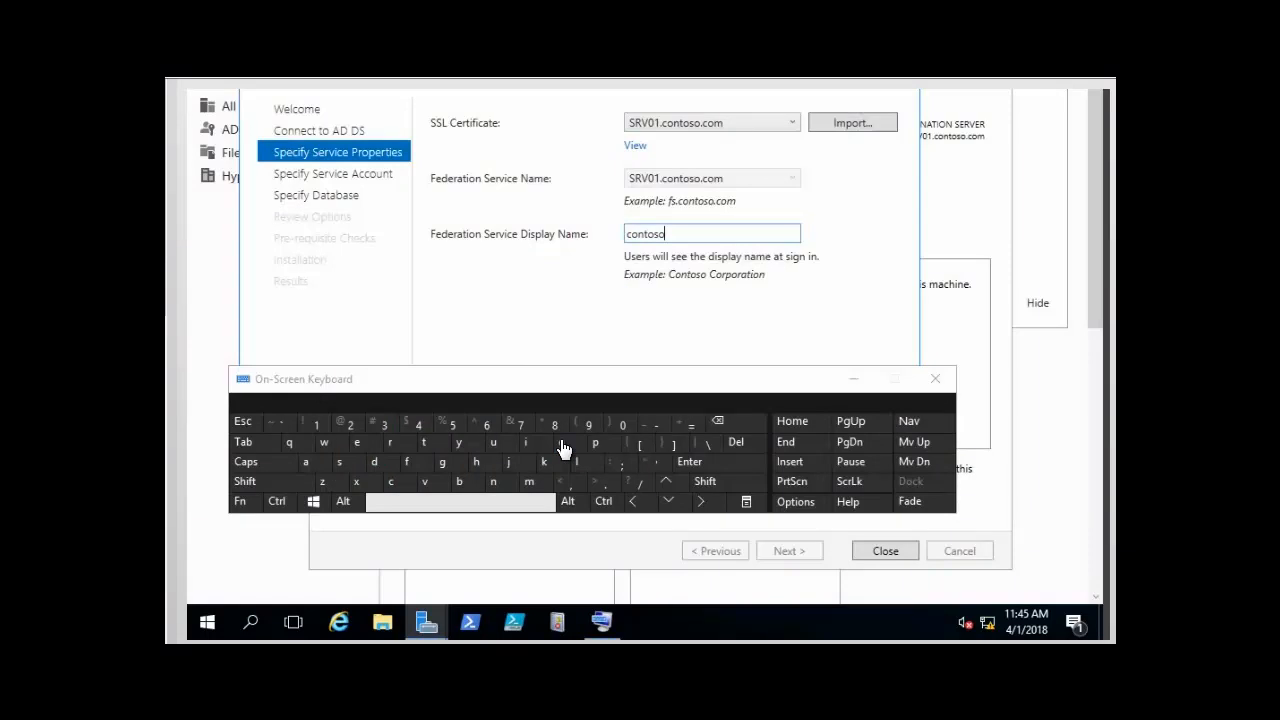
click(521, 502)
click(517, 505)
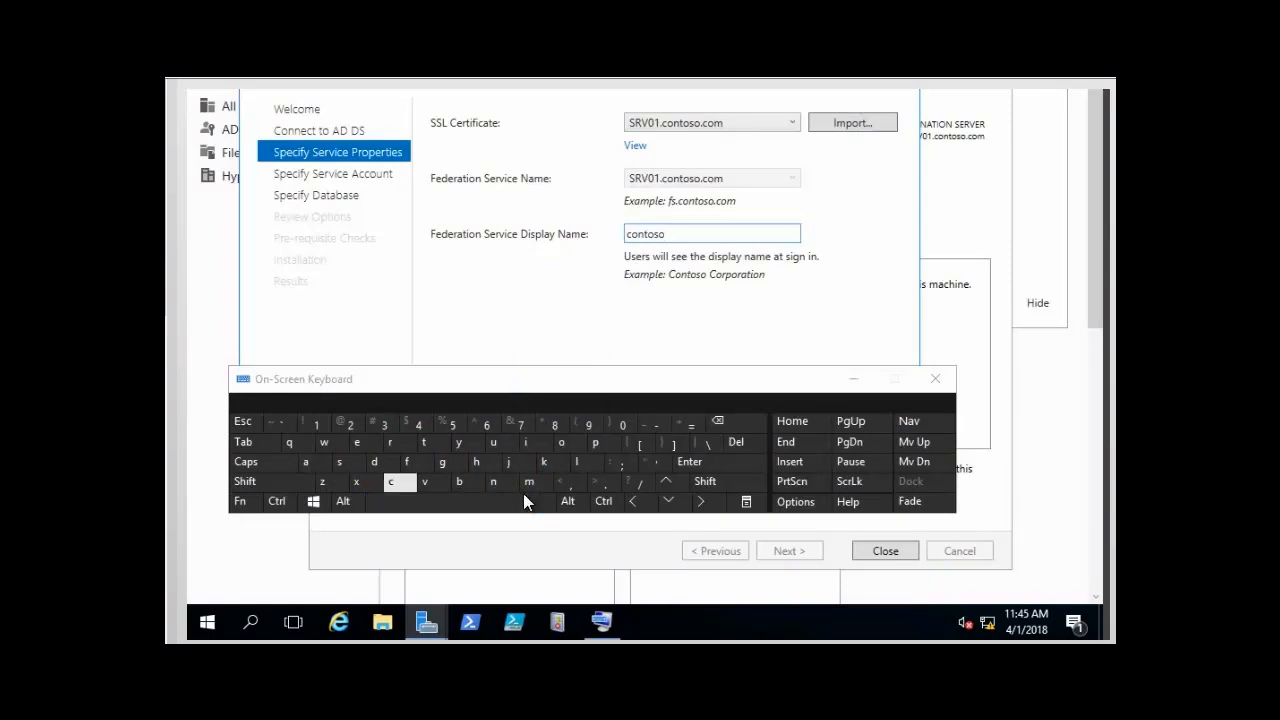
click(388, 484)
click(565, 445)
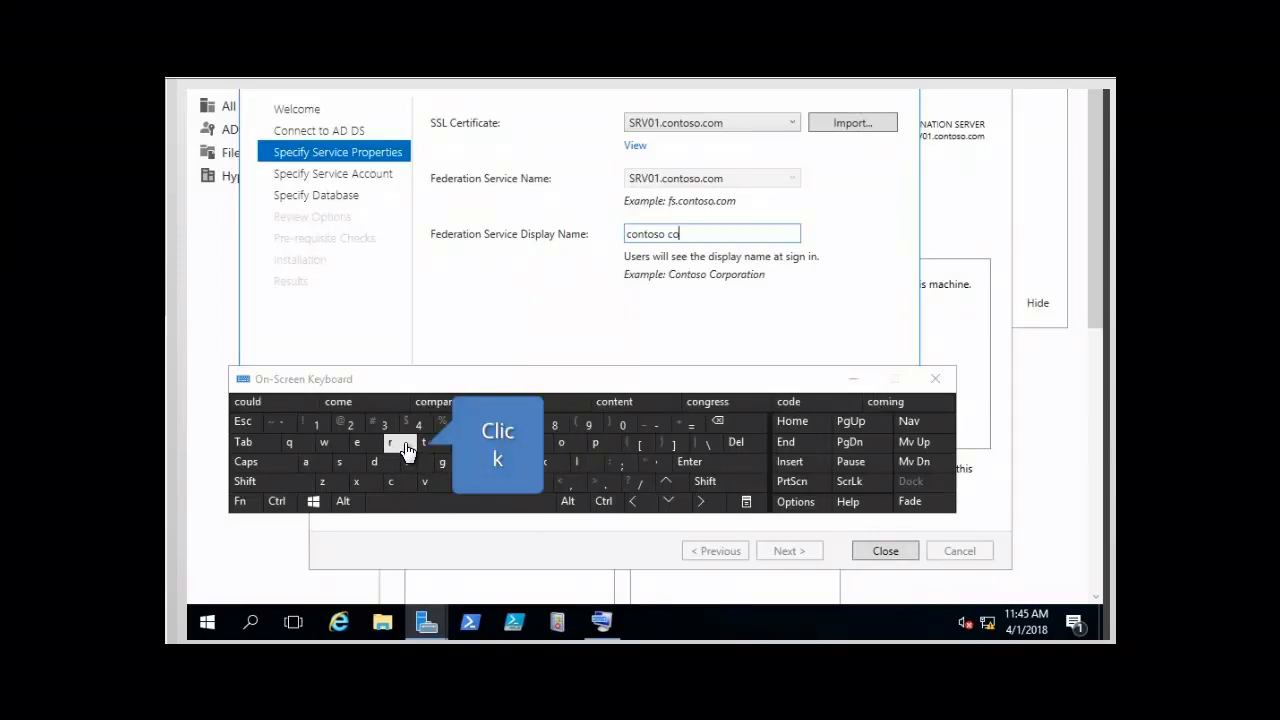
click(403, 446)
click(594, 447)
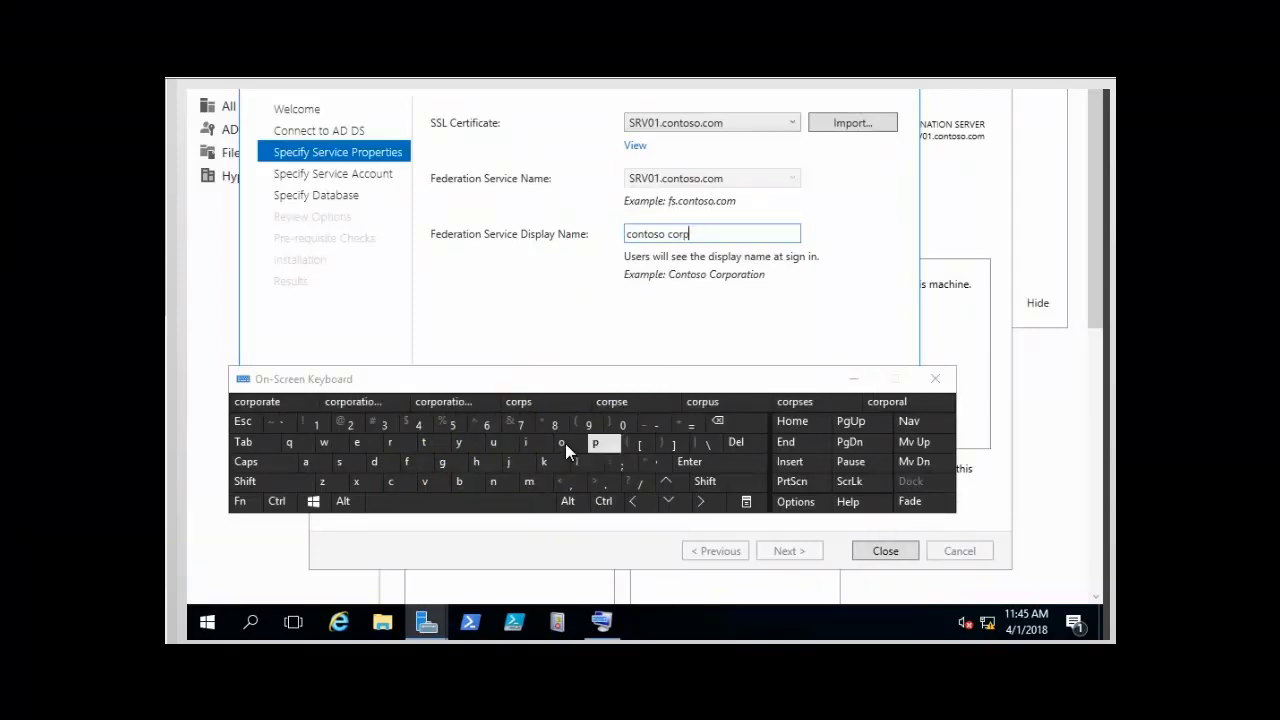
click(562, 443)
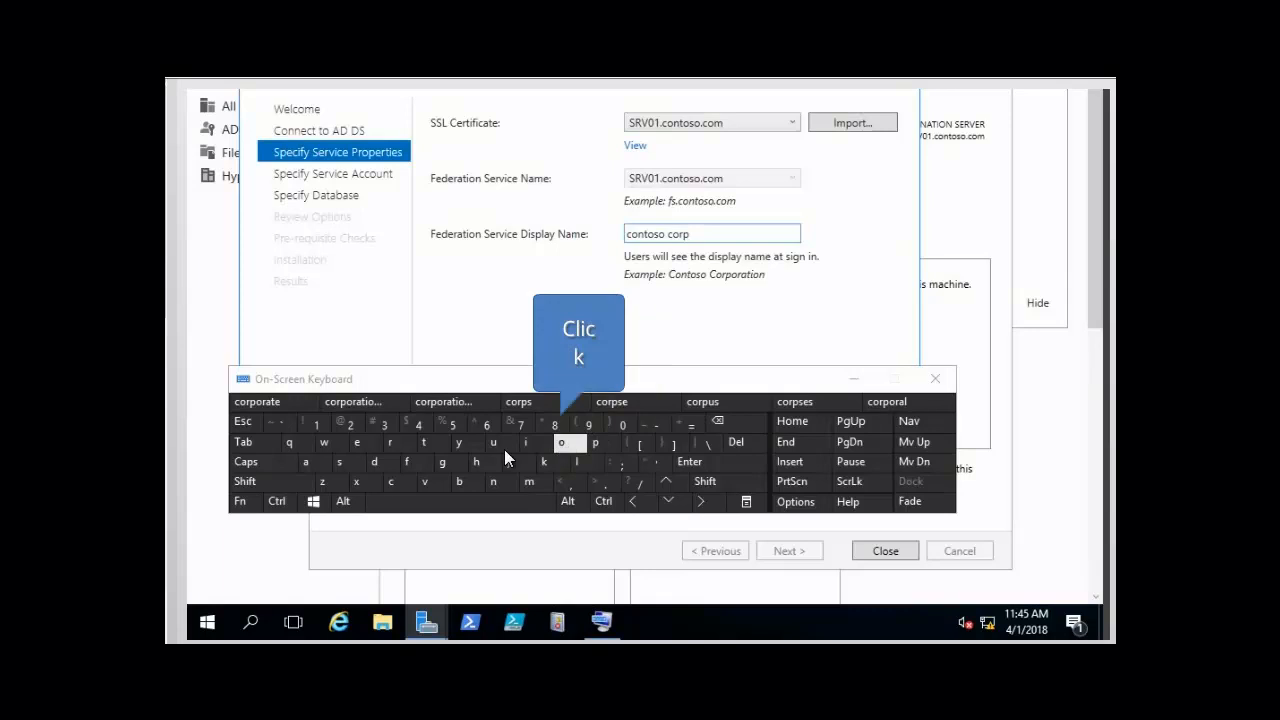
click(395, 452)
click(305, 465)
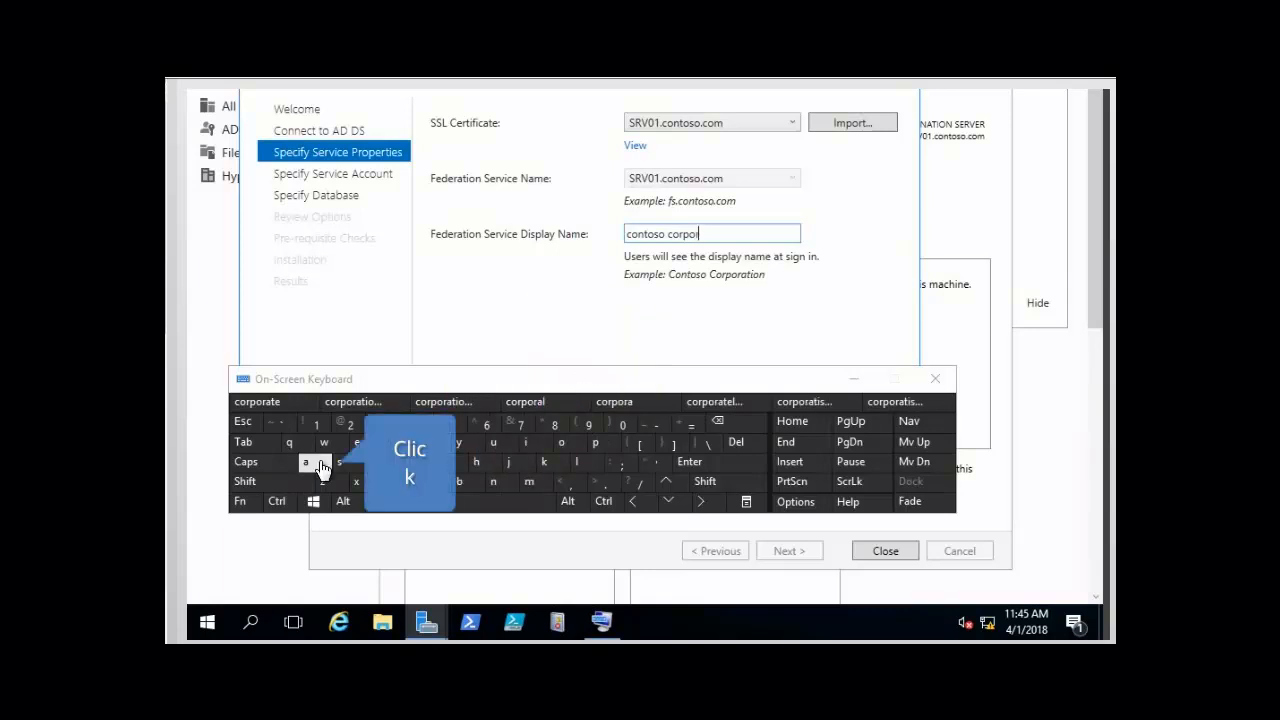
click(525, 443)
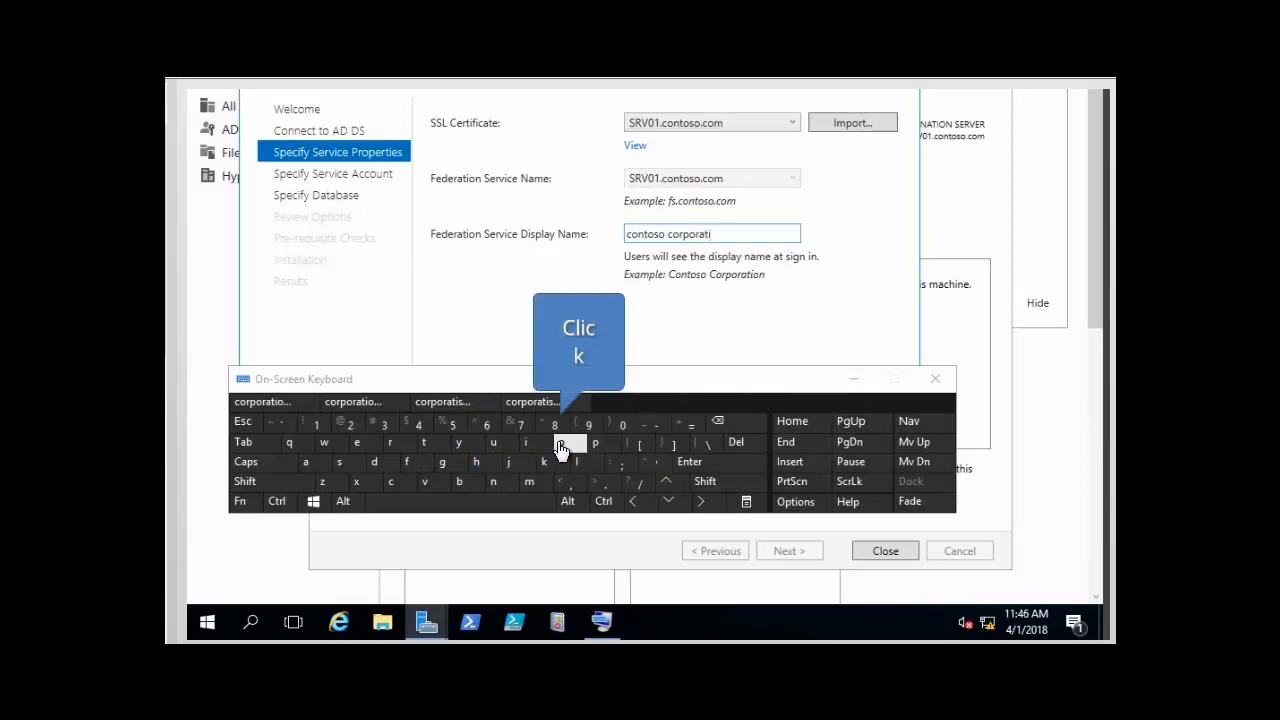
click(561, 446)
click(493, 486)
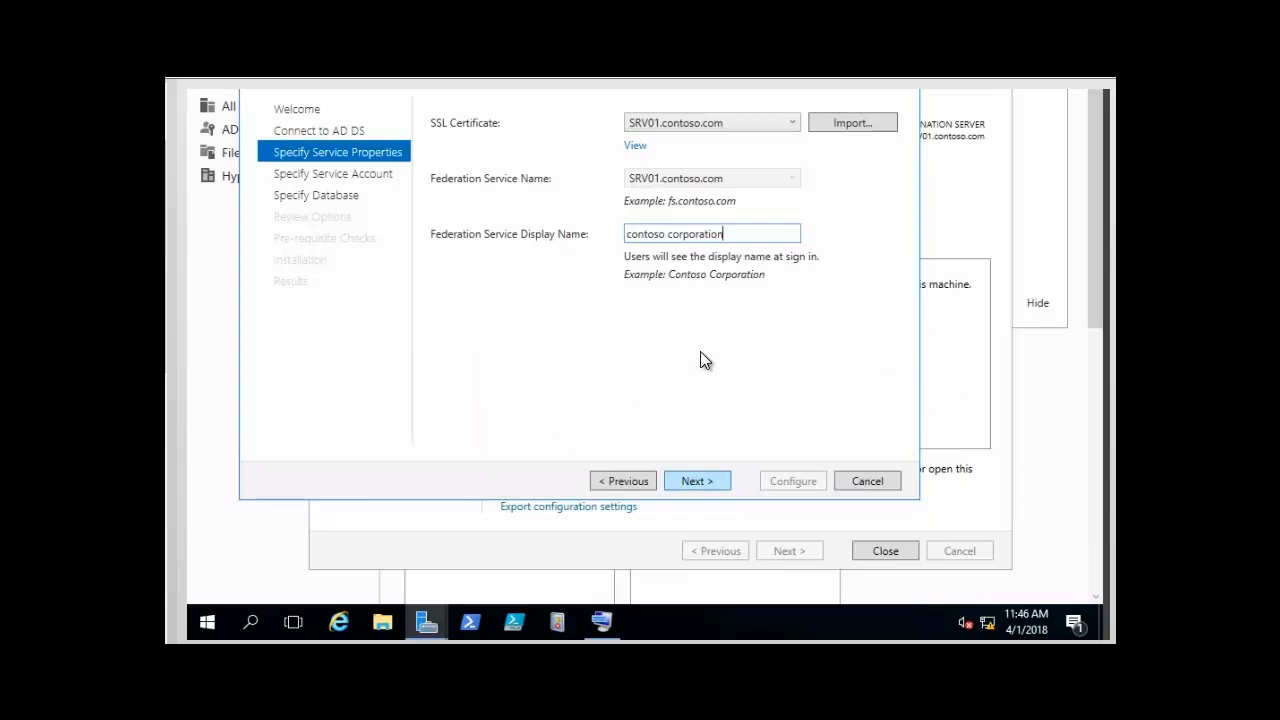
click(697, 482)
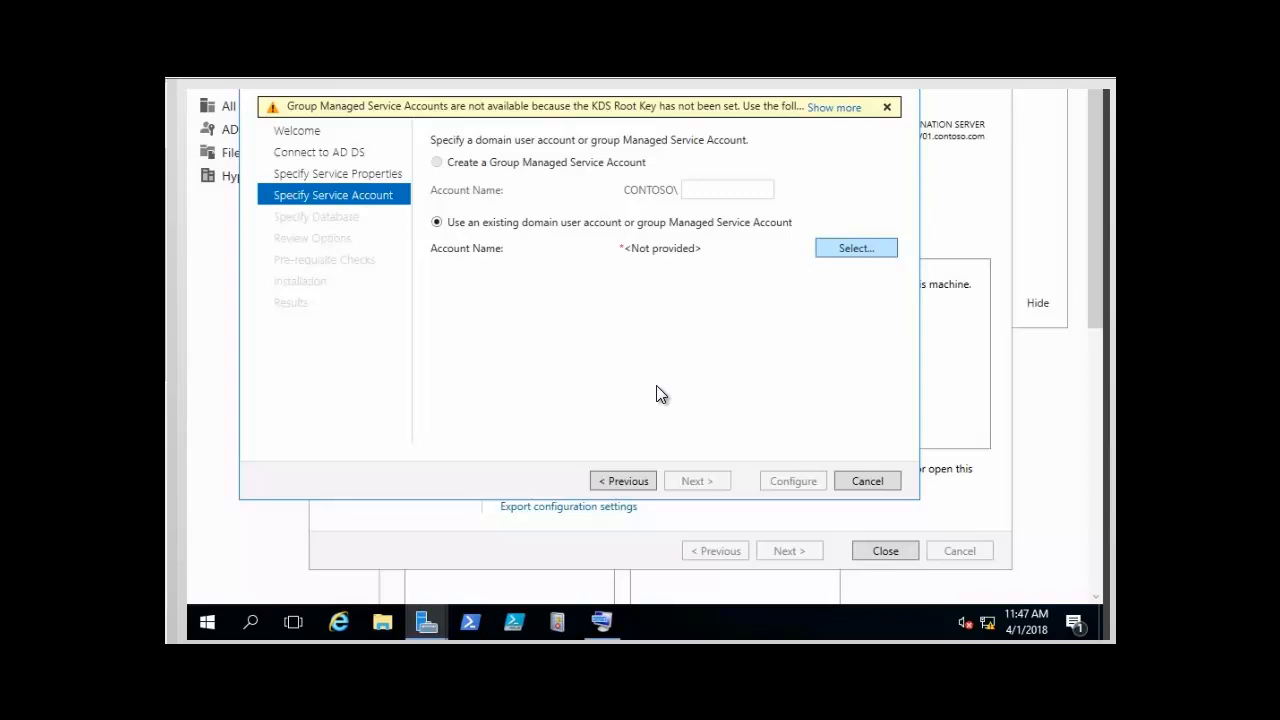
- Find the existing Administrator domain account in contoso.com and assign it as the service account
click(872, 256)
click(856, 250)
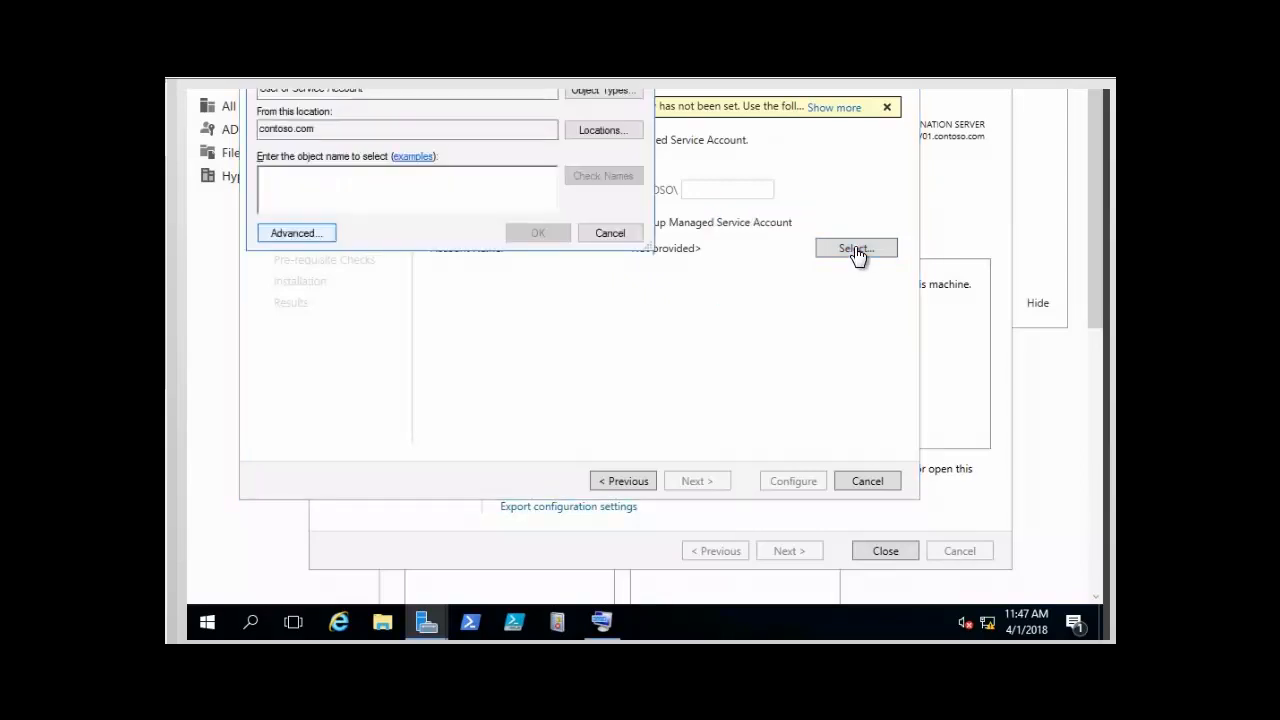
click(291, 237)
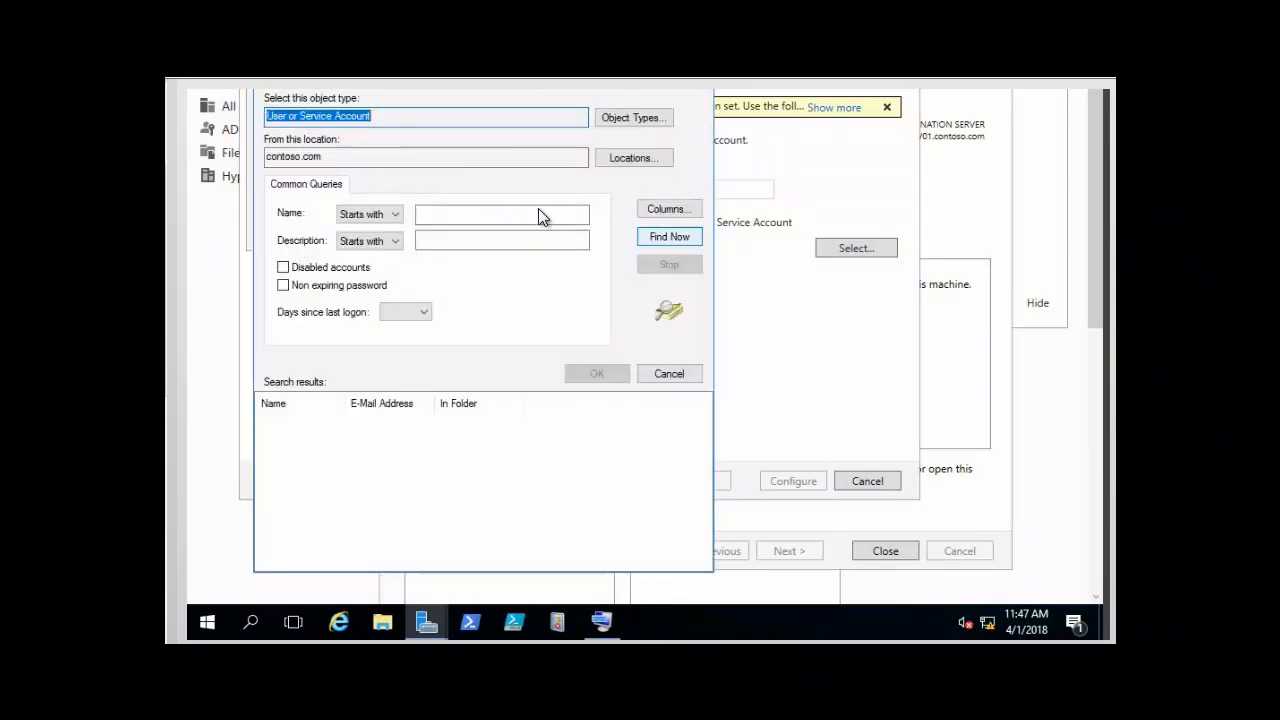
click(664, 238)
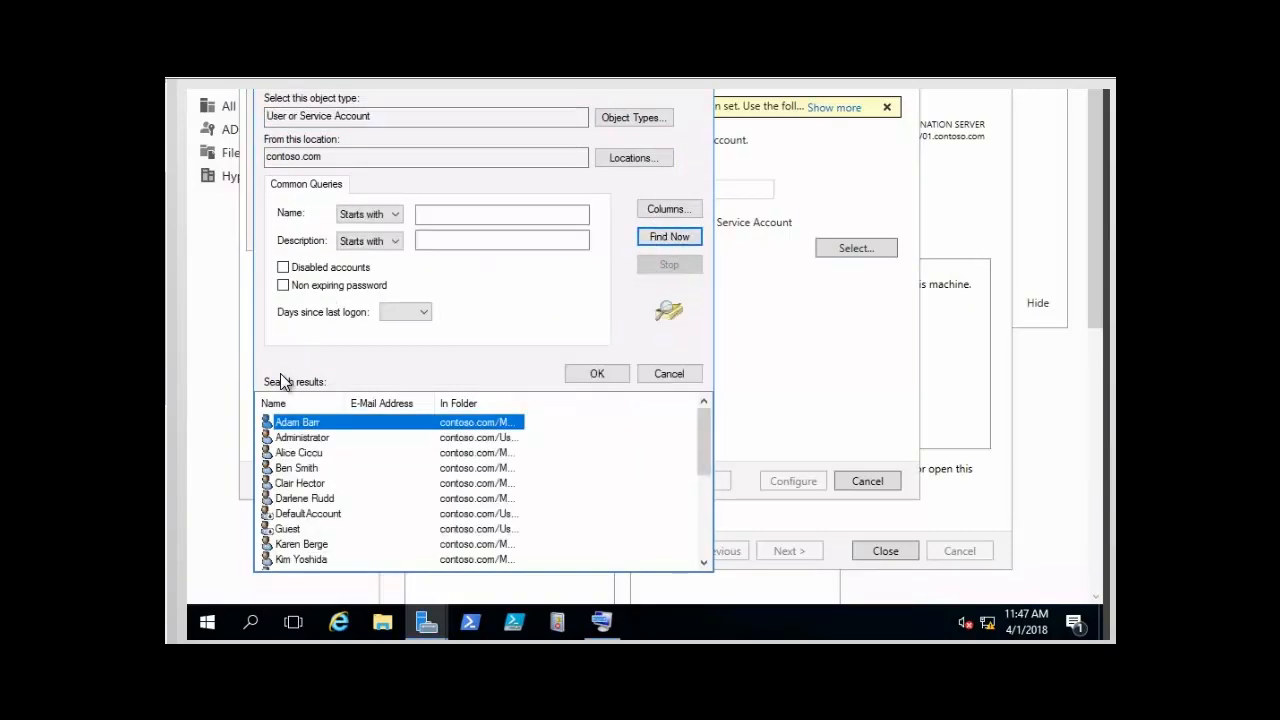
click(292, 440)
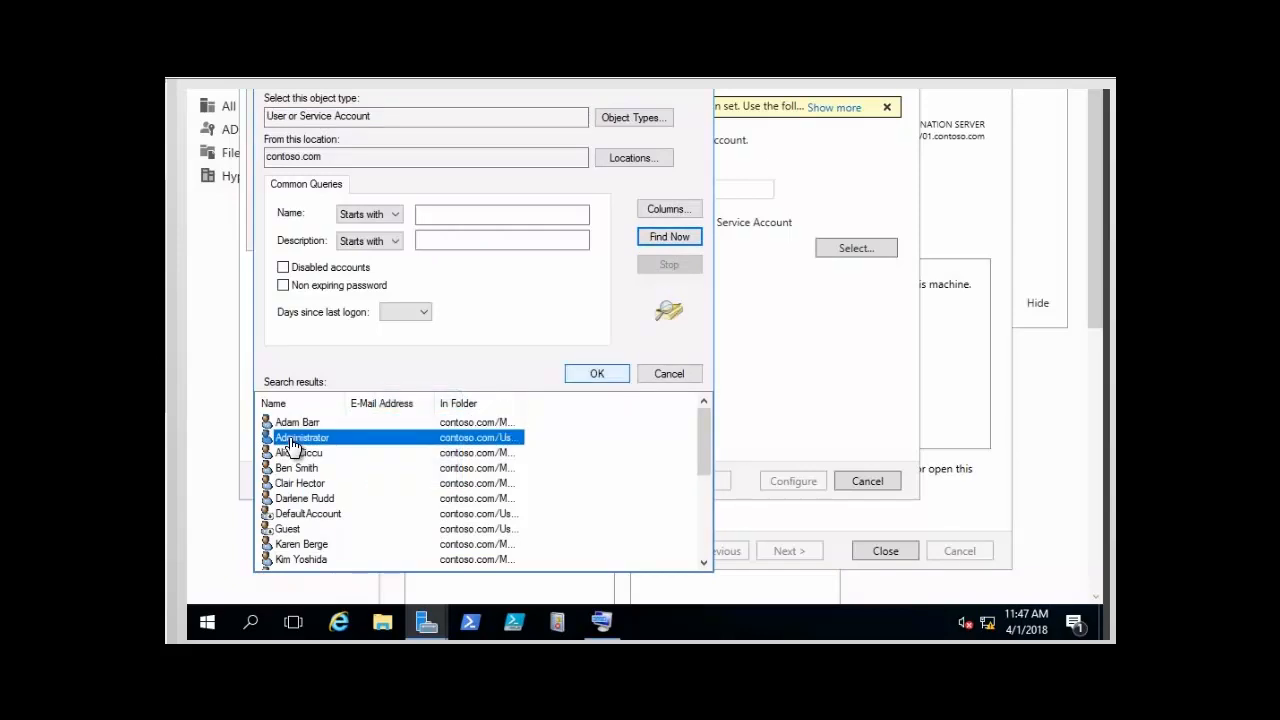
click(593, 375)
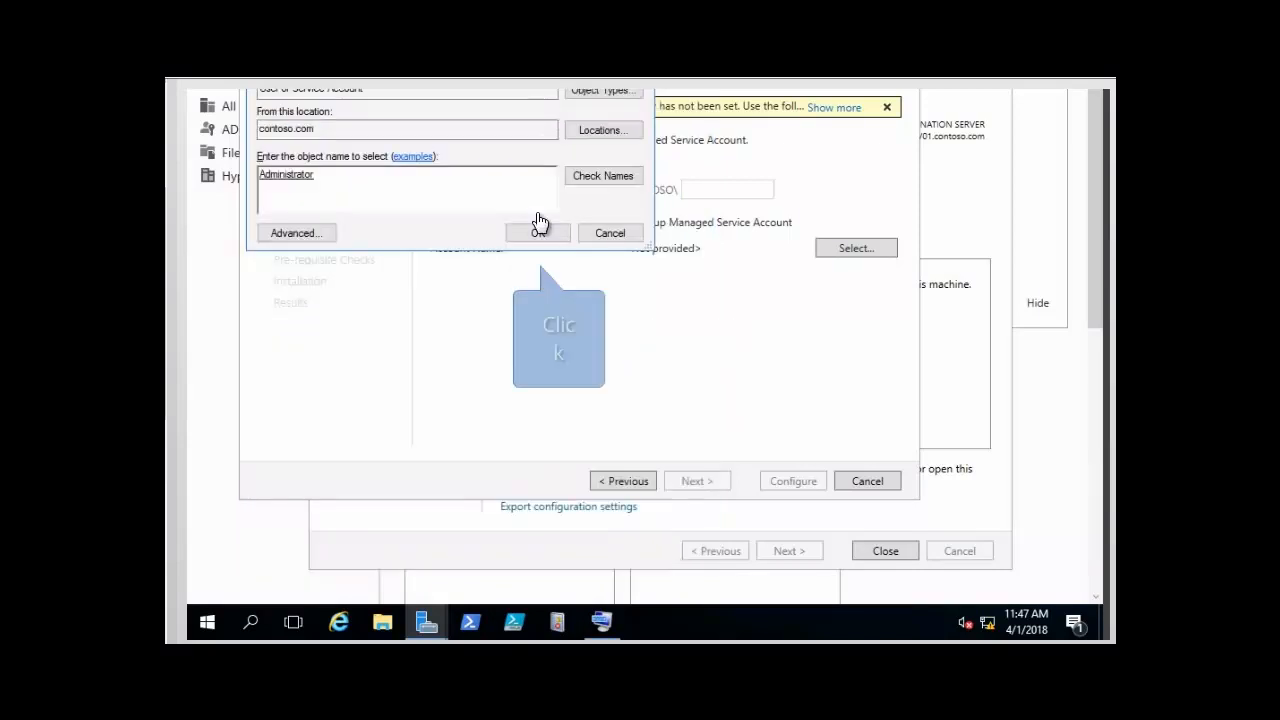
click(540, 233)
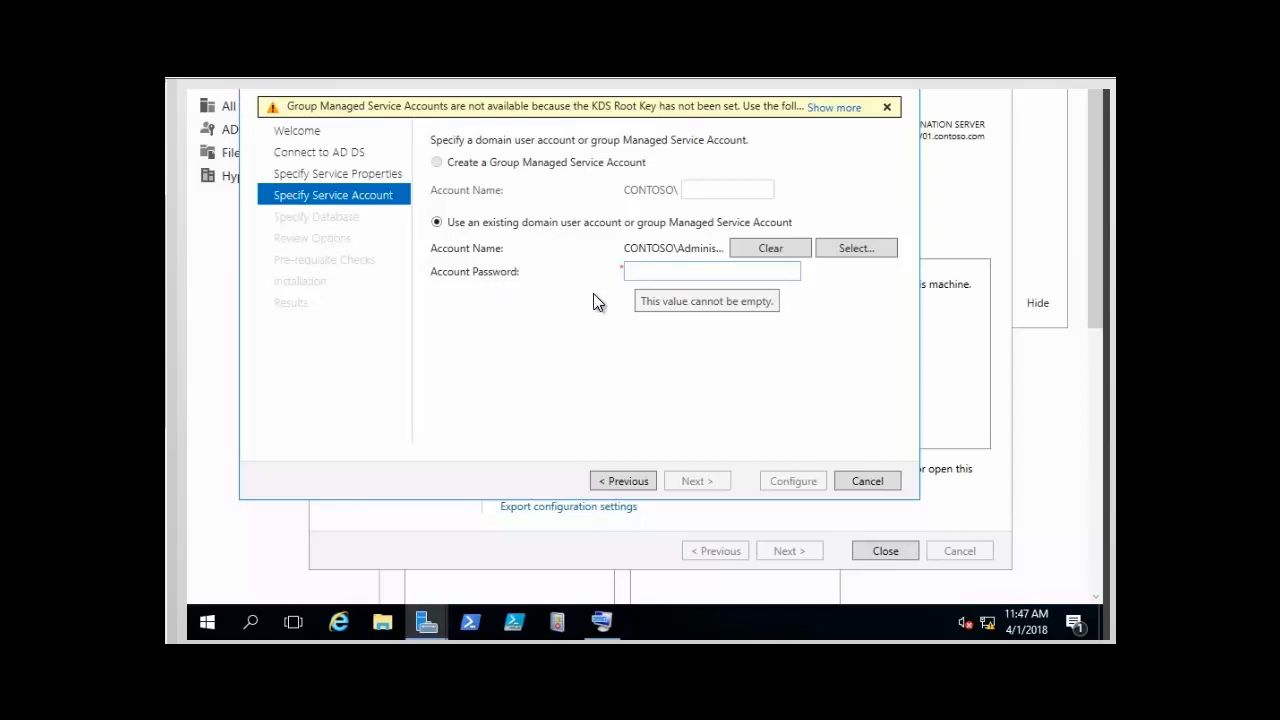
- Enter the service account password with the on-screen keyboard and accept the specified service account
click(627, 284)
click(647, 280)
key(ctrl+super+o)
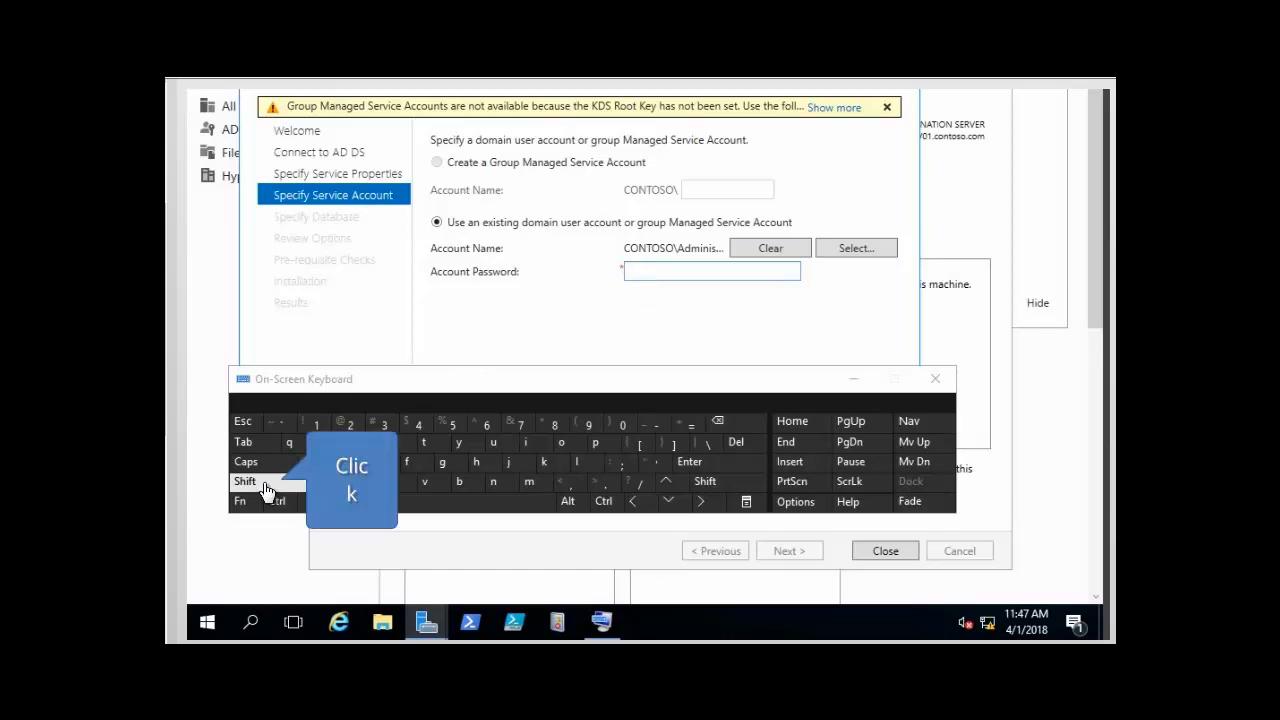
click(258, 484)
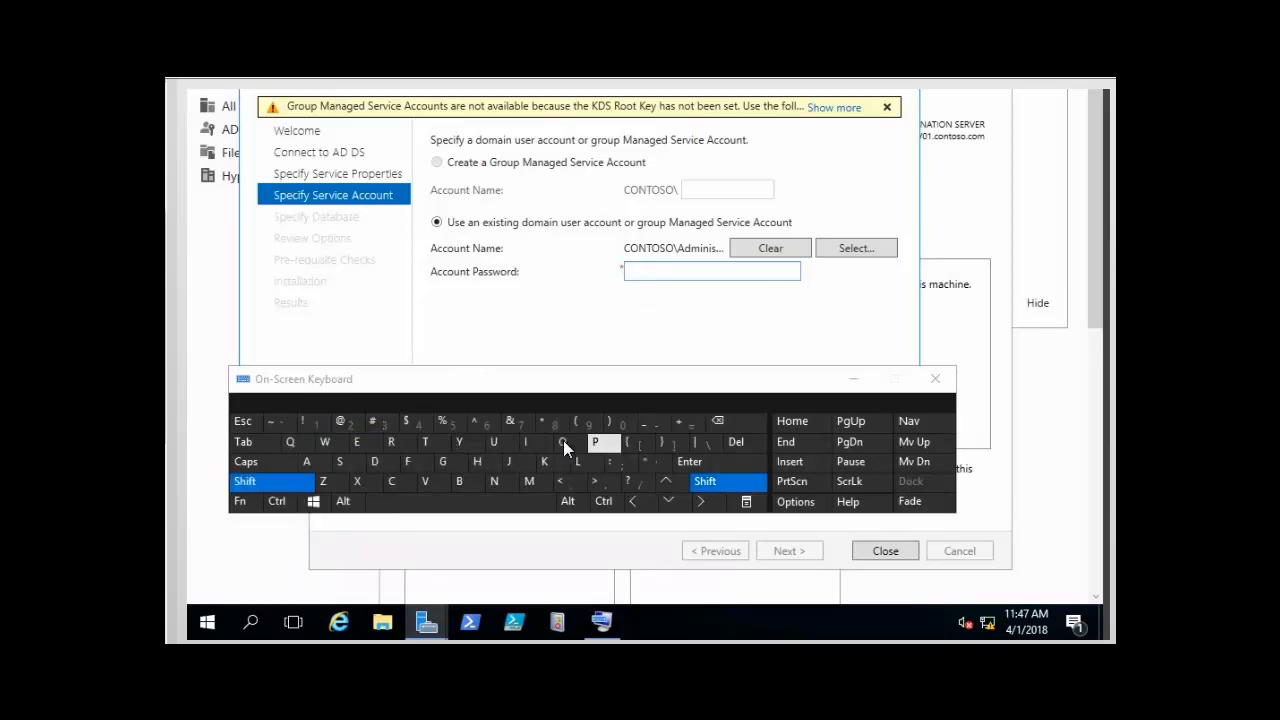
click(595, 446)
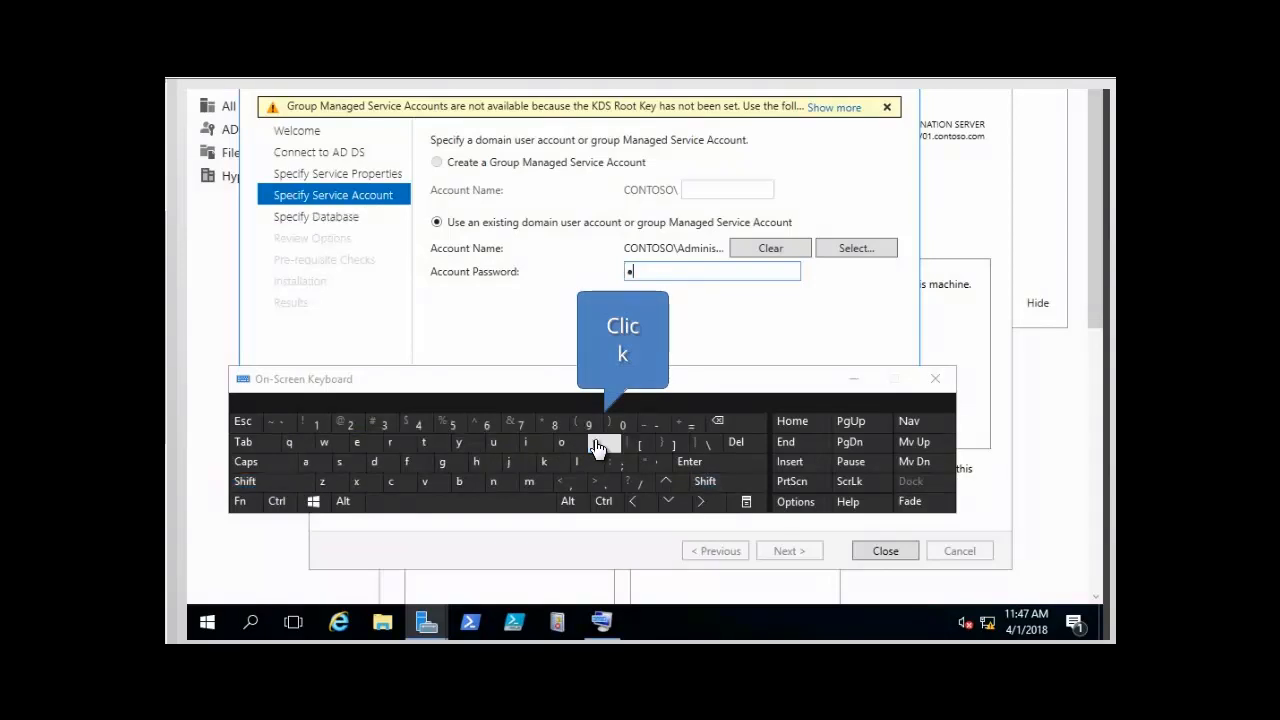
click(306, 465)
click(341, 466)
click(341, 466)
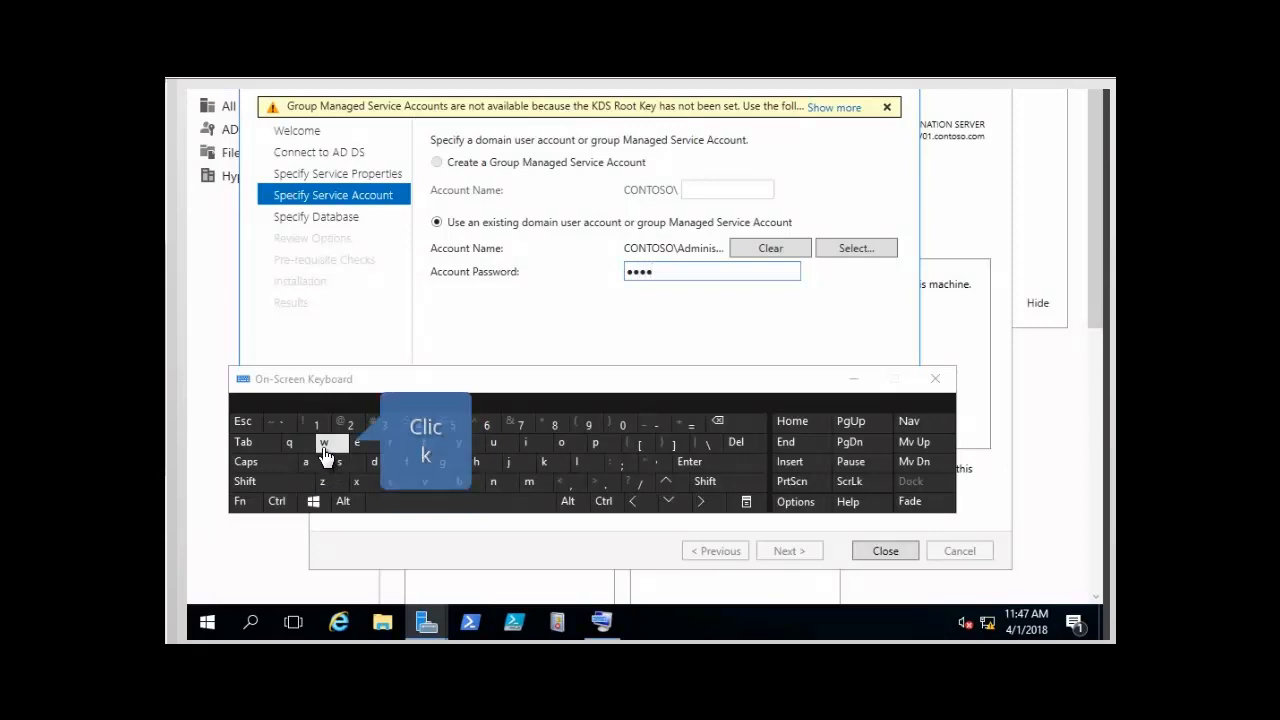
click(325, 444)
click(621, 424)
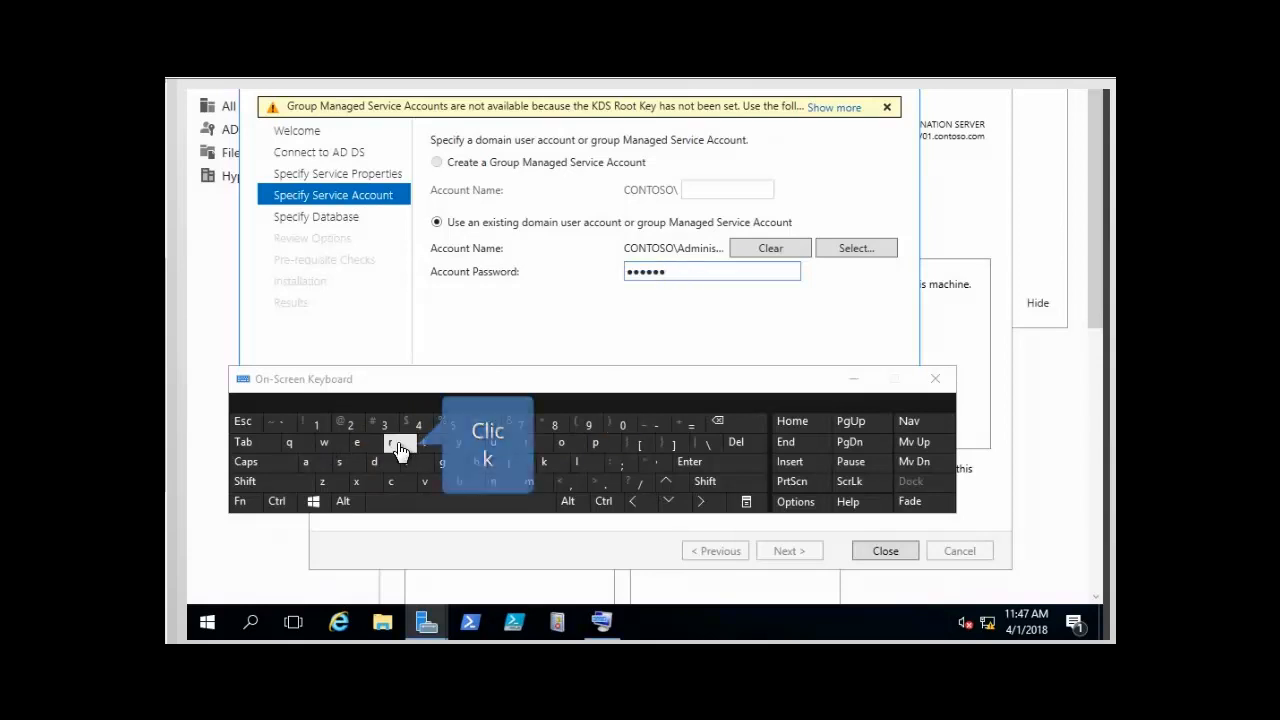
click(372, 464)
click(372, 464)
click(247, 483)
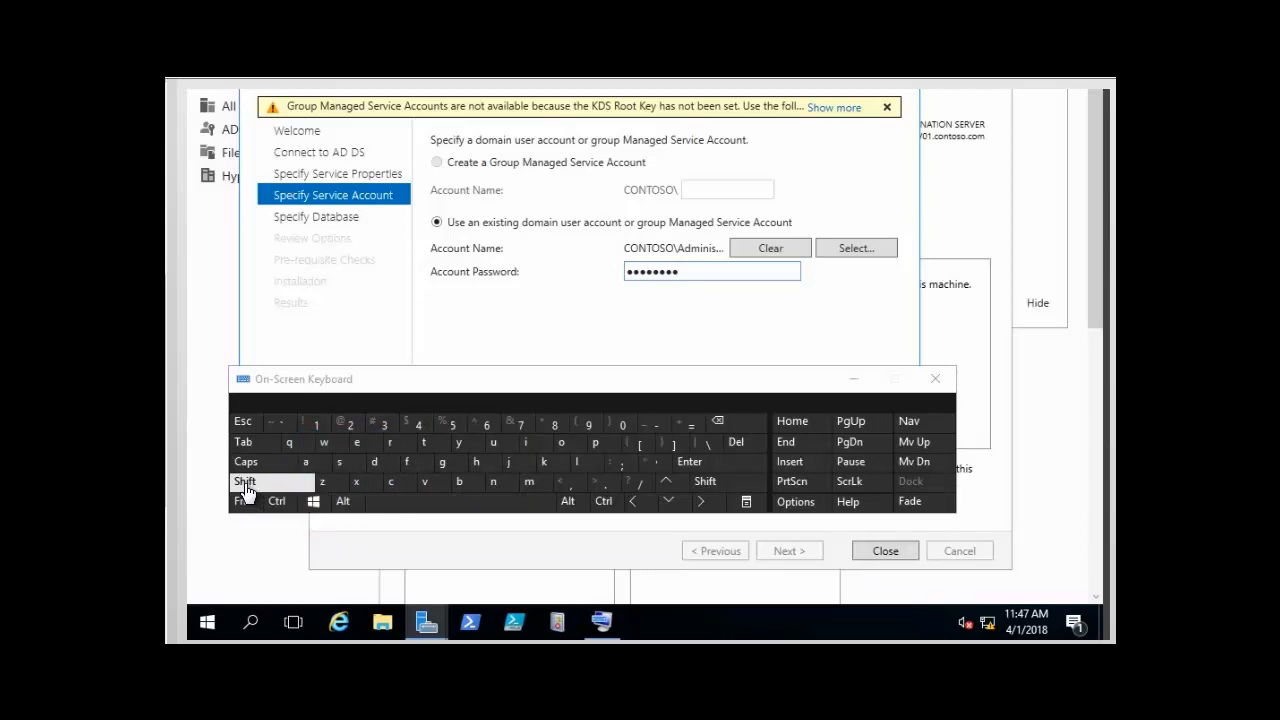
click(245, 484)
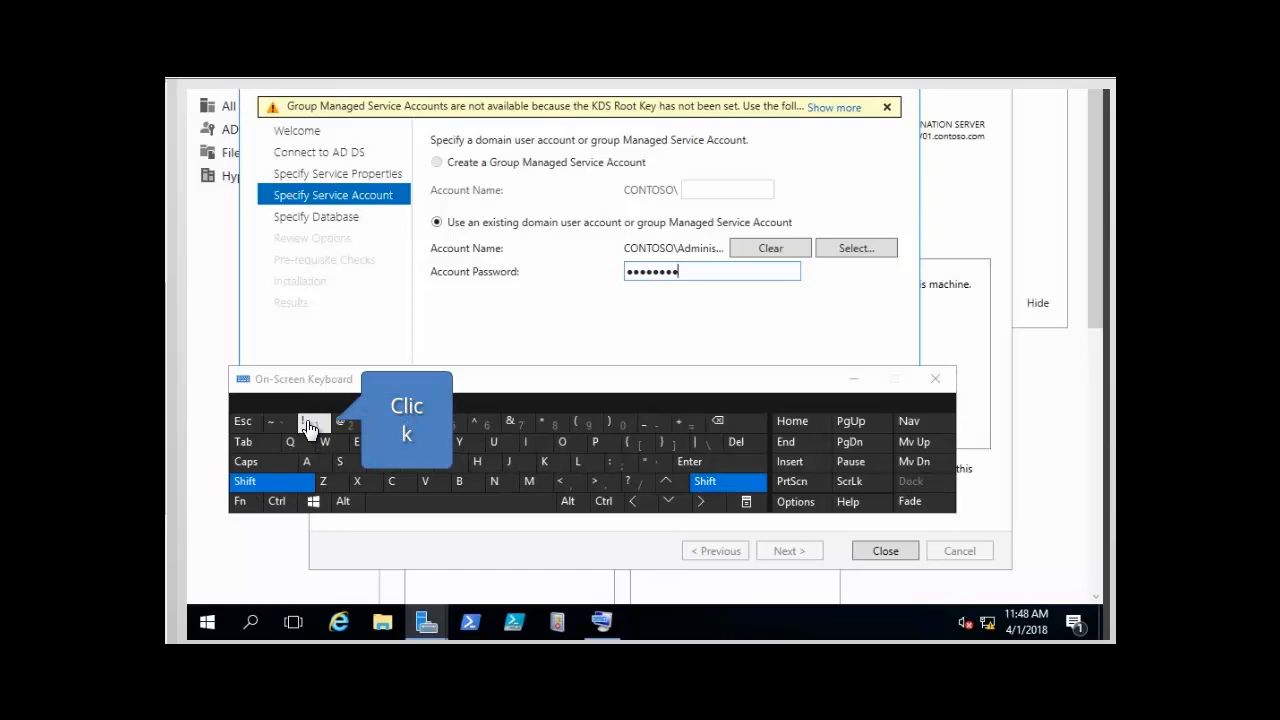
click(309, 427)
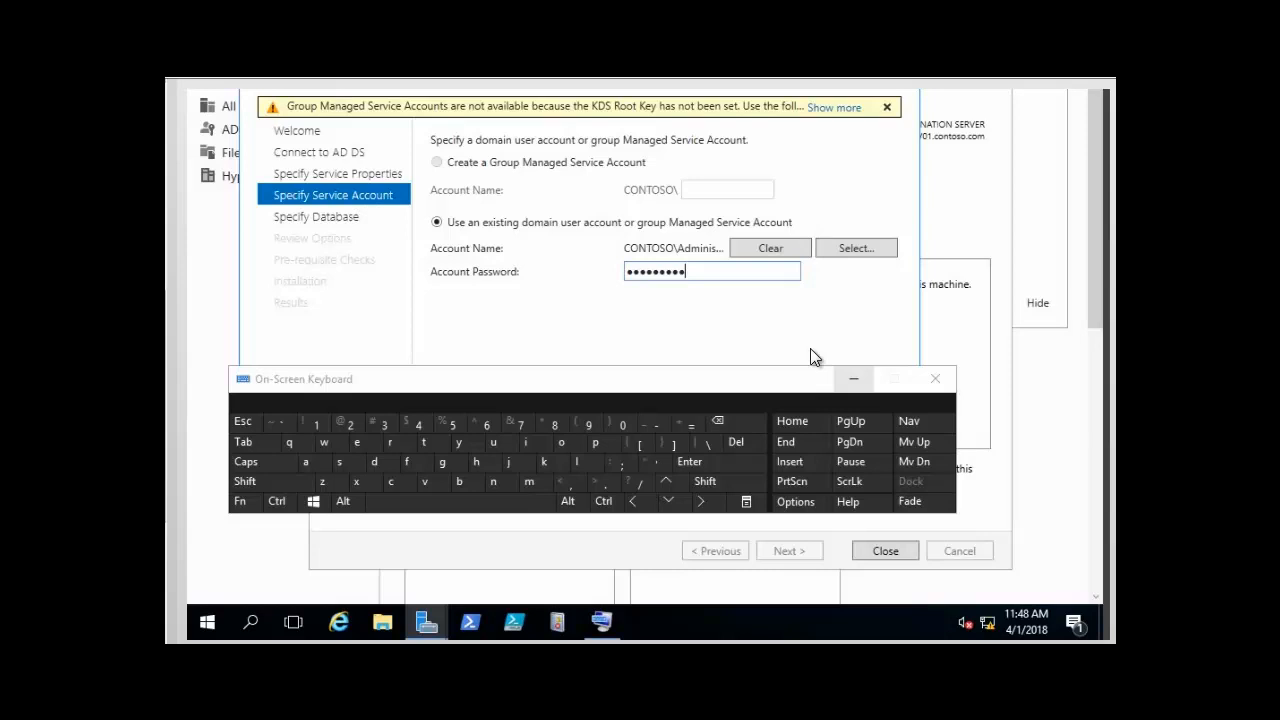
click(857, 383)
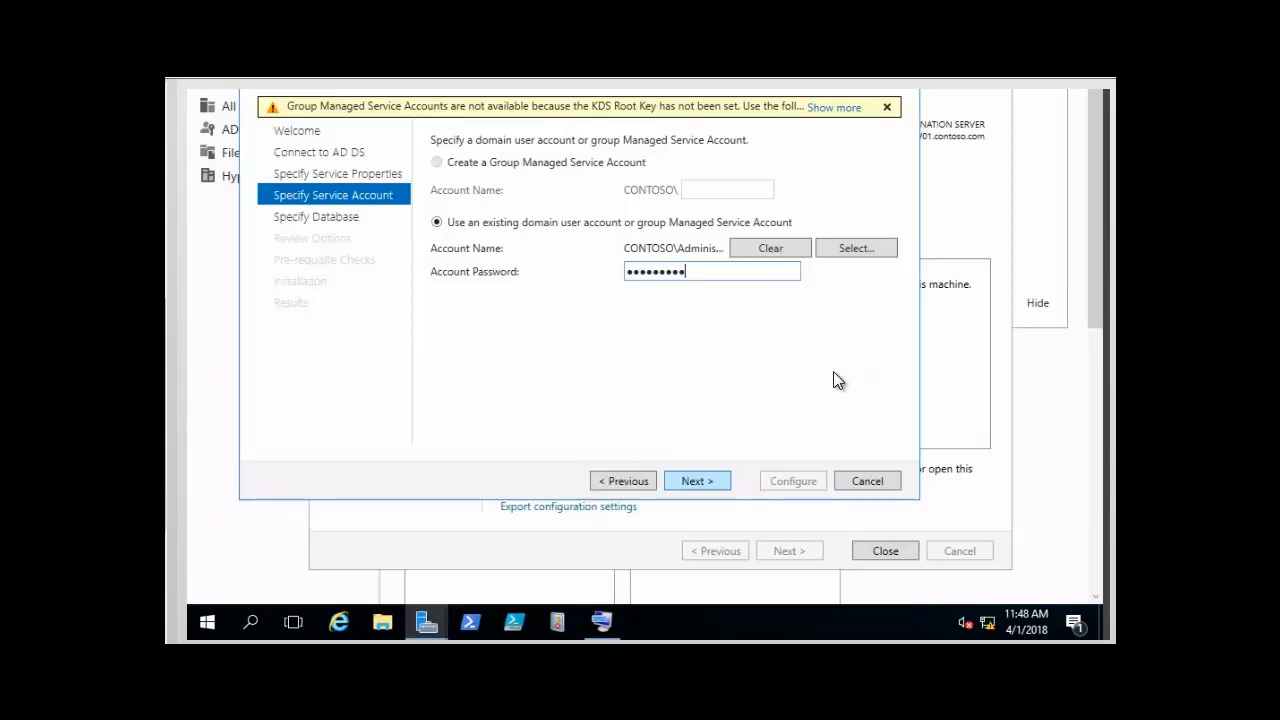
click(697, 487)
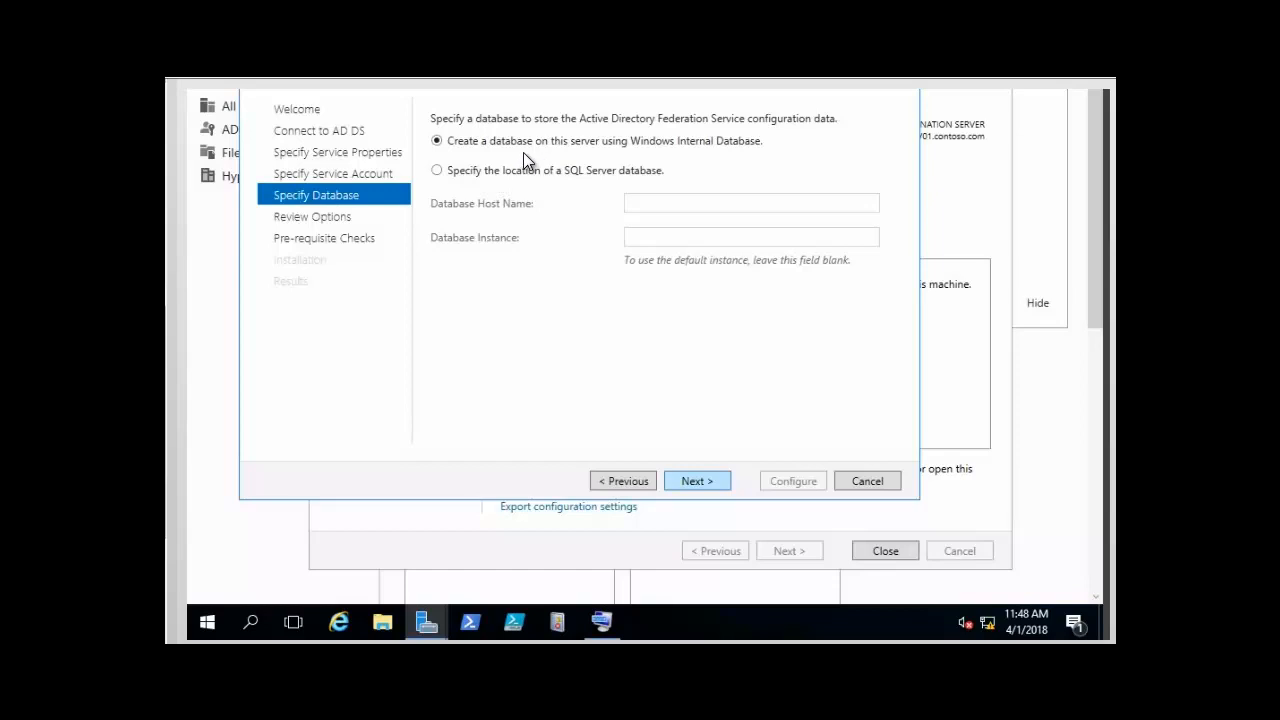
- Create the configuration database on this server using Windows Internal Database, and run the federation server configuration through to completion
click(697, 483)
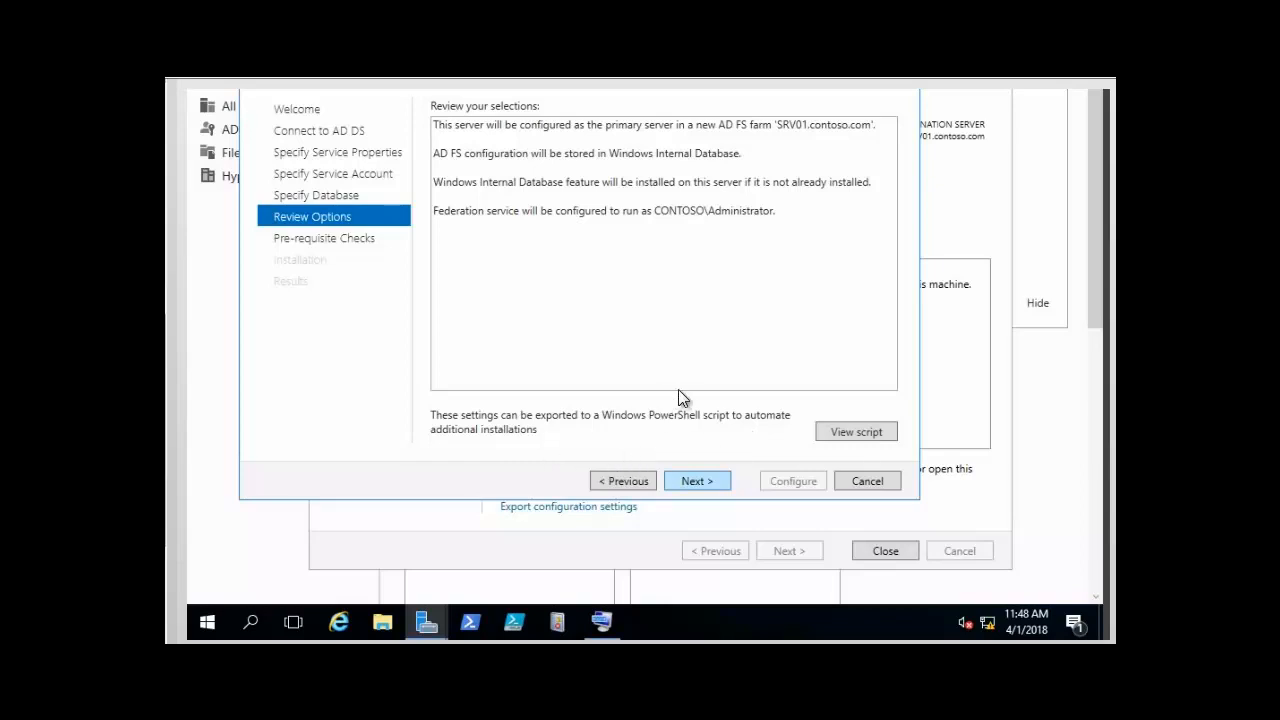
click(697, 483)
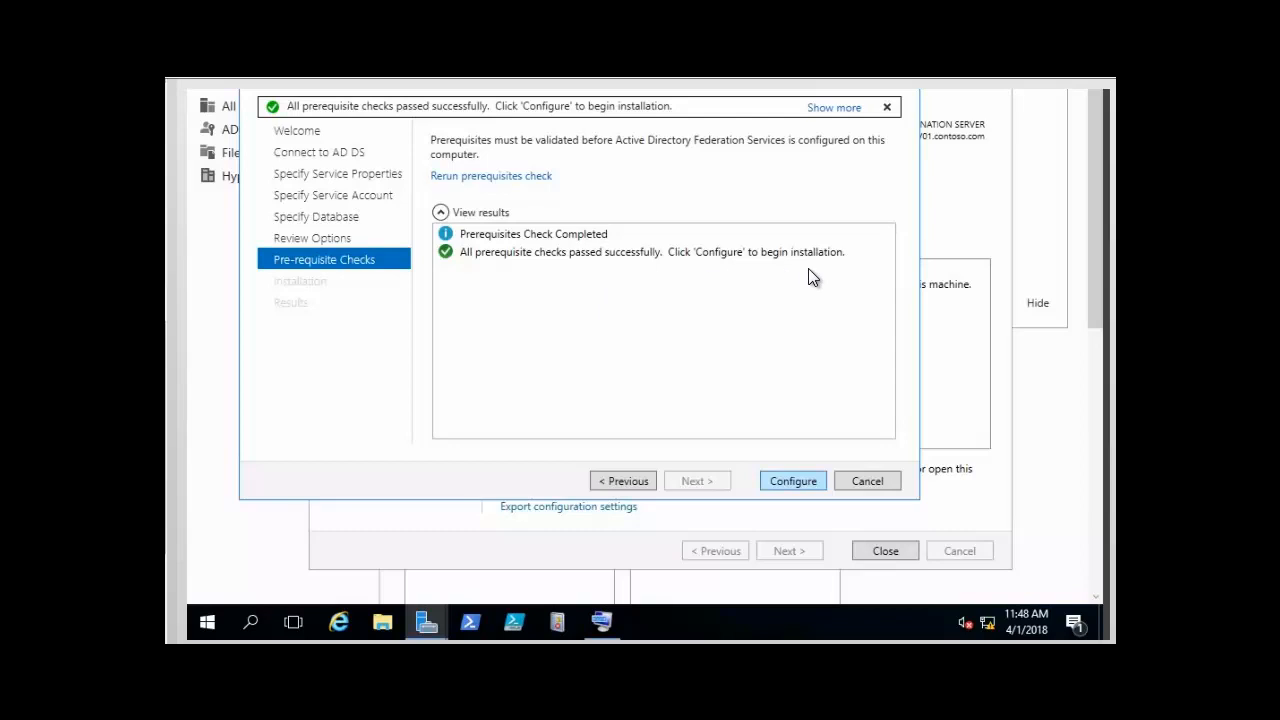
click(791, 483)
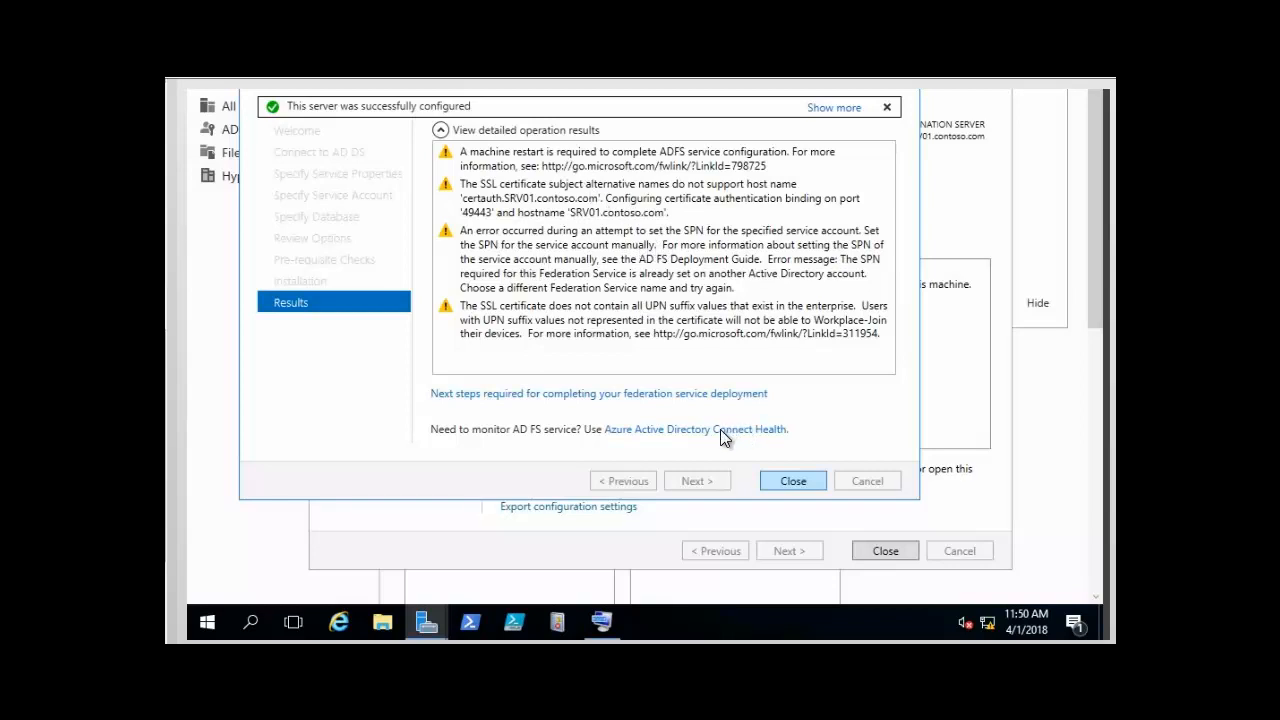
click(792, 484)
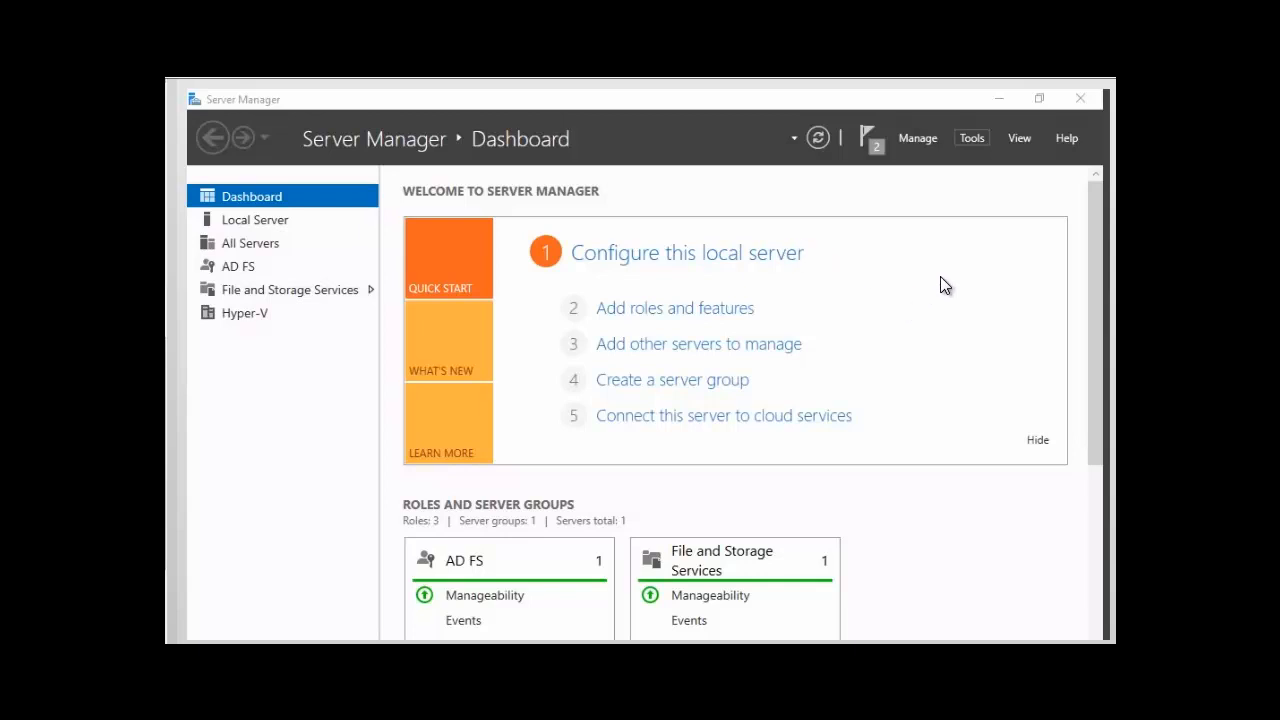
- Open the AD FS Management console and expand its Service node
click(970, 140)
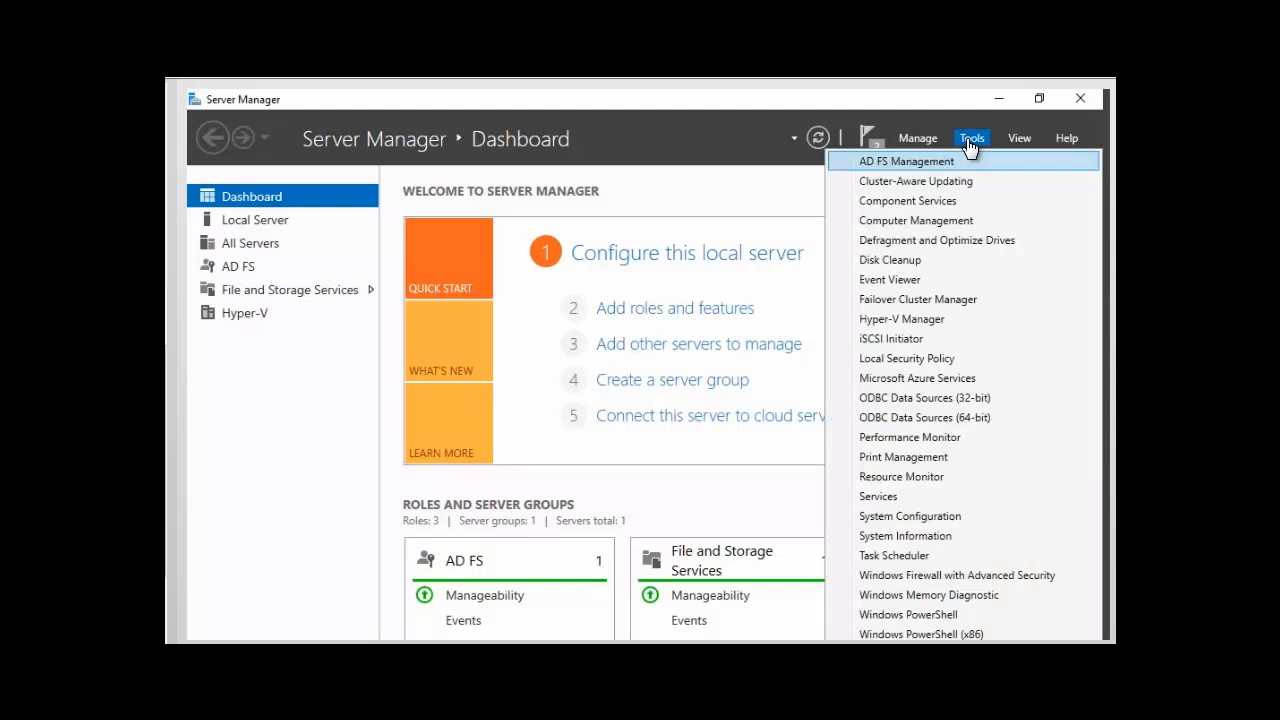
click(918, 165)
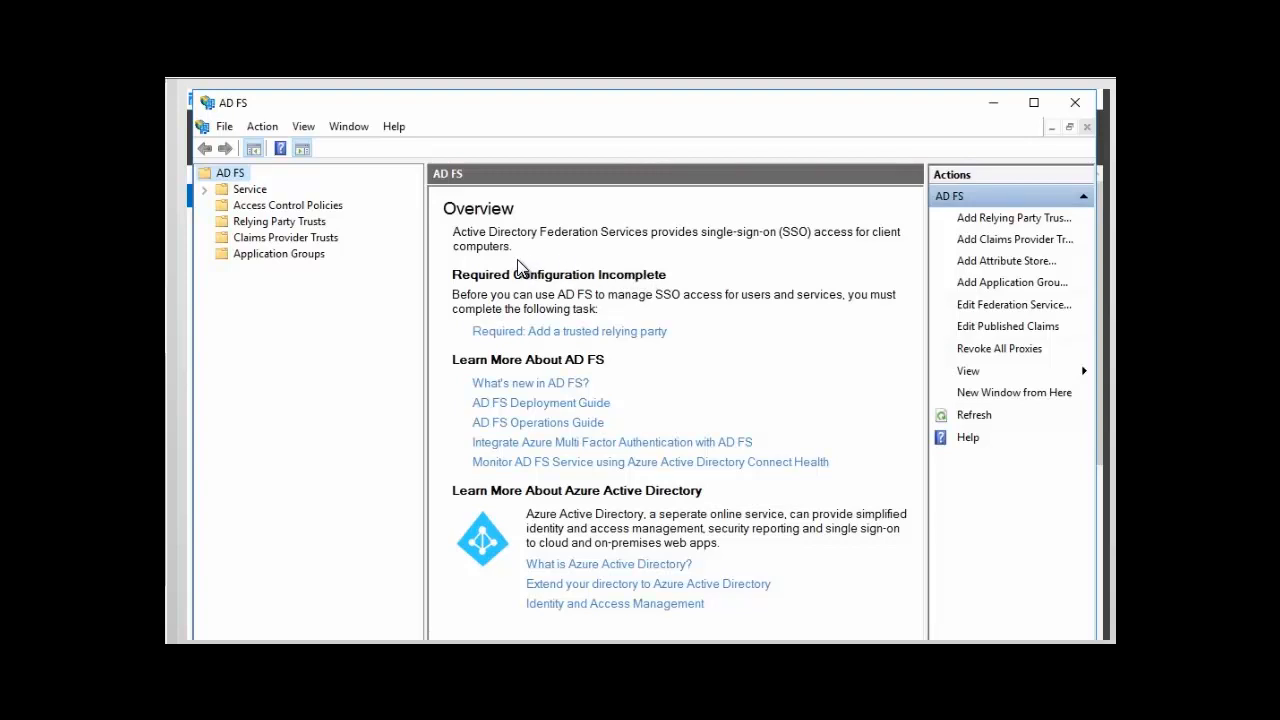
click(242, 196)
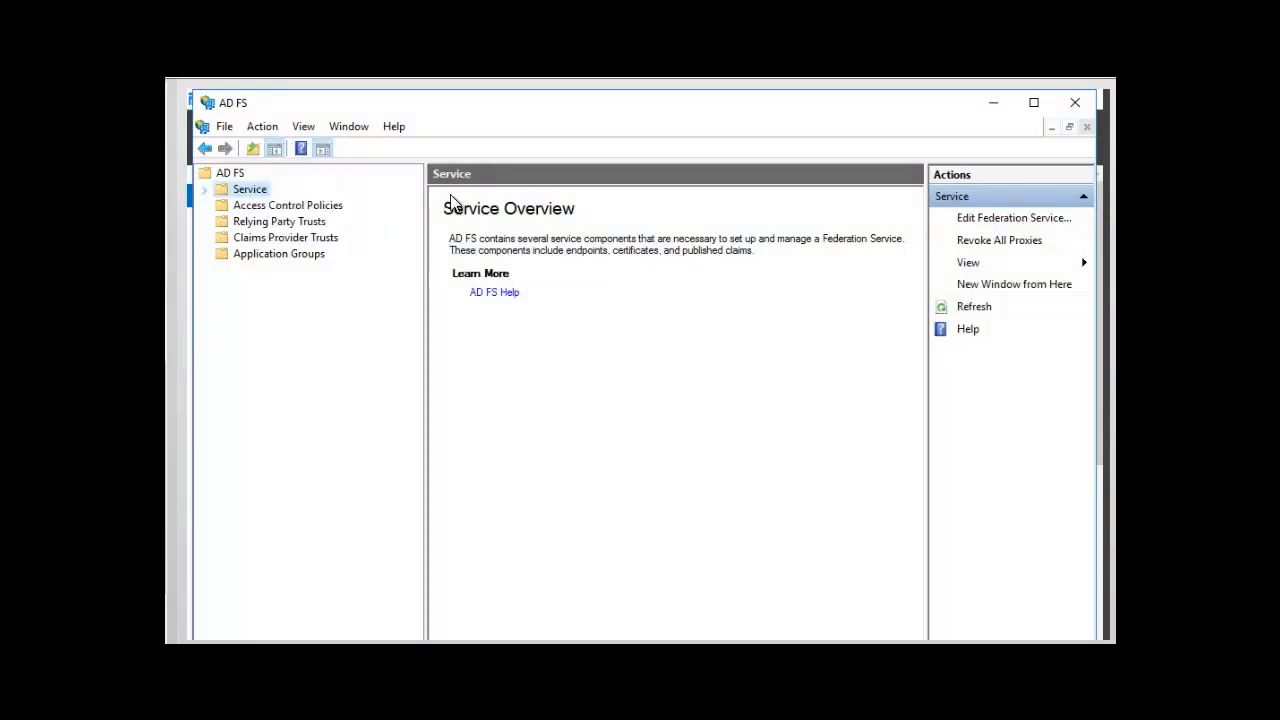
click(204, 192)
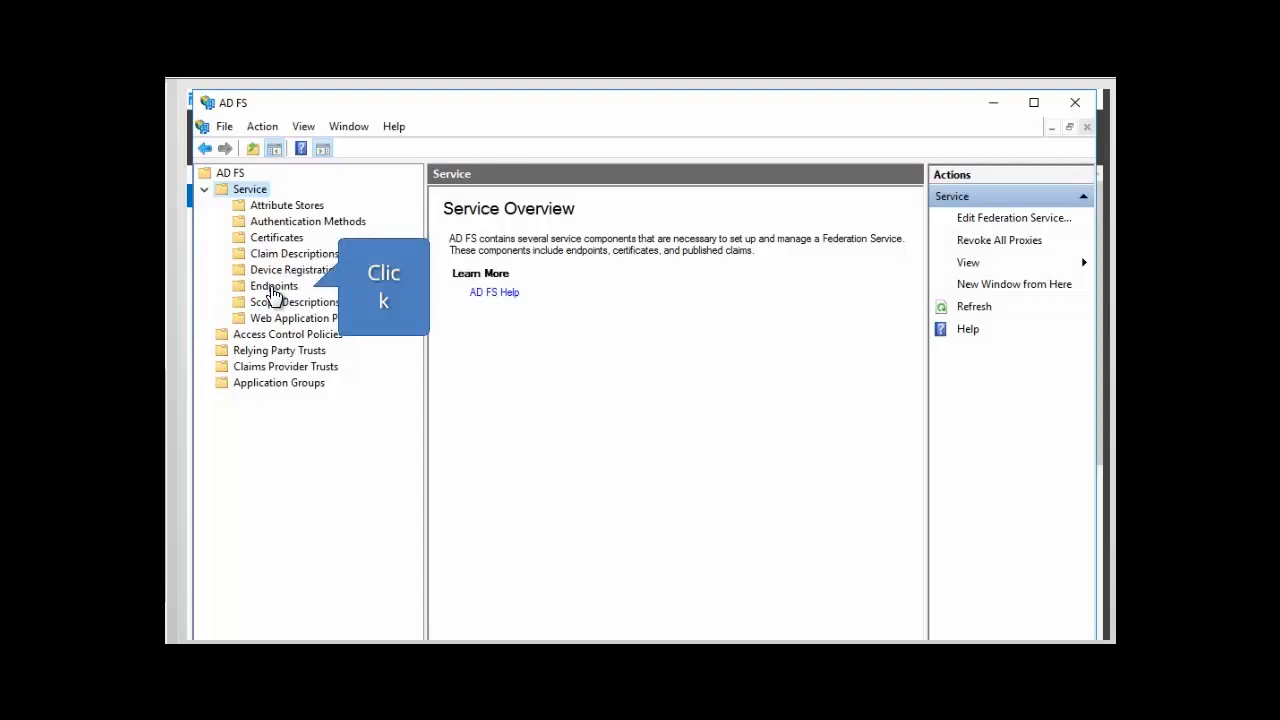
- Examine the service's Endpoints, Certificates and Claim Descriptions, and collapse the Service node
click(273, 288)
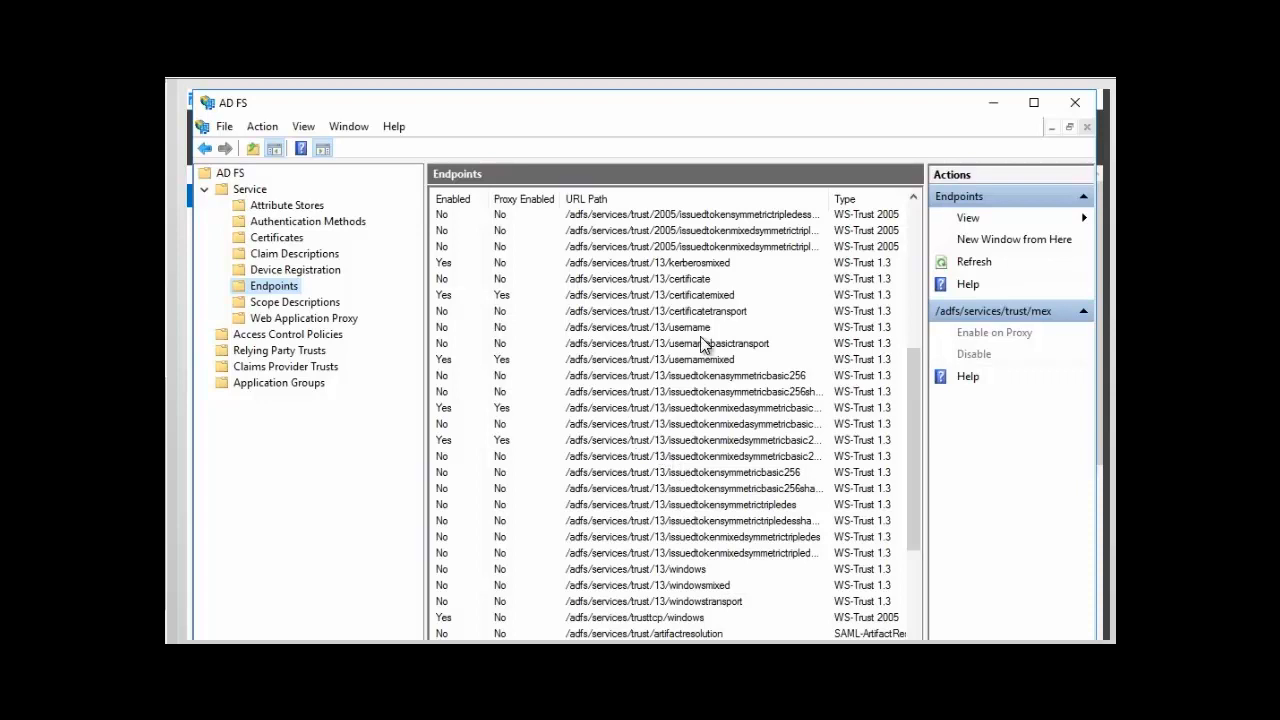
click(282, 243)
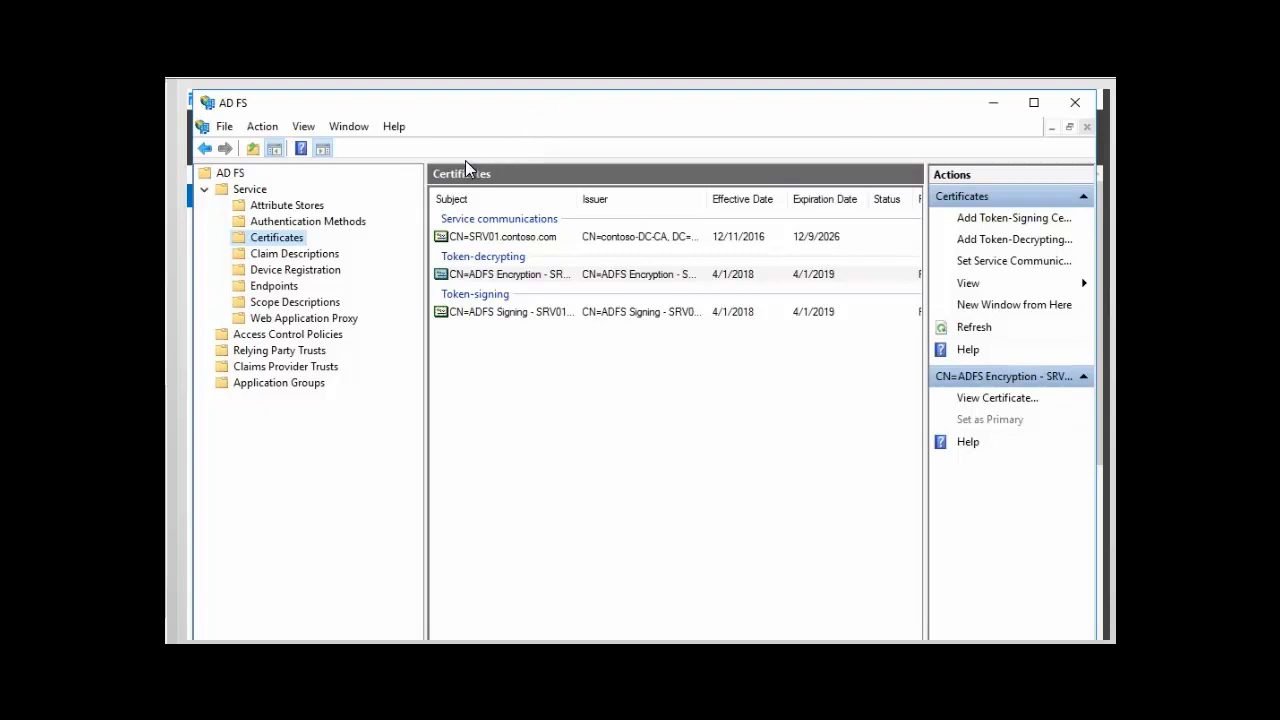
click(290, 258)
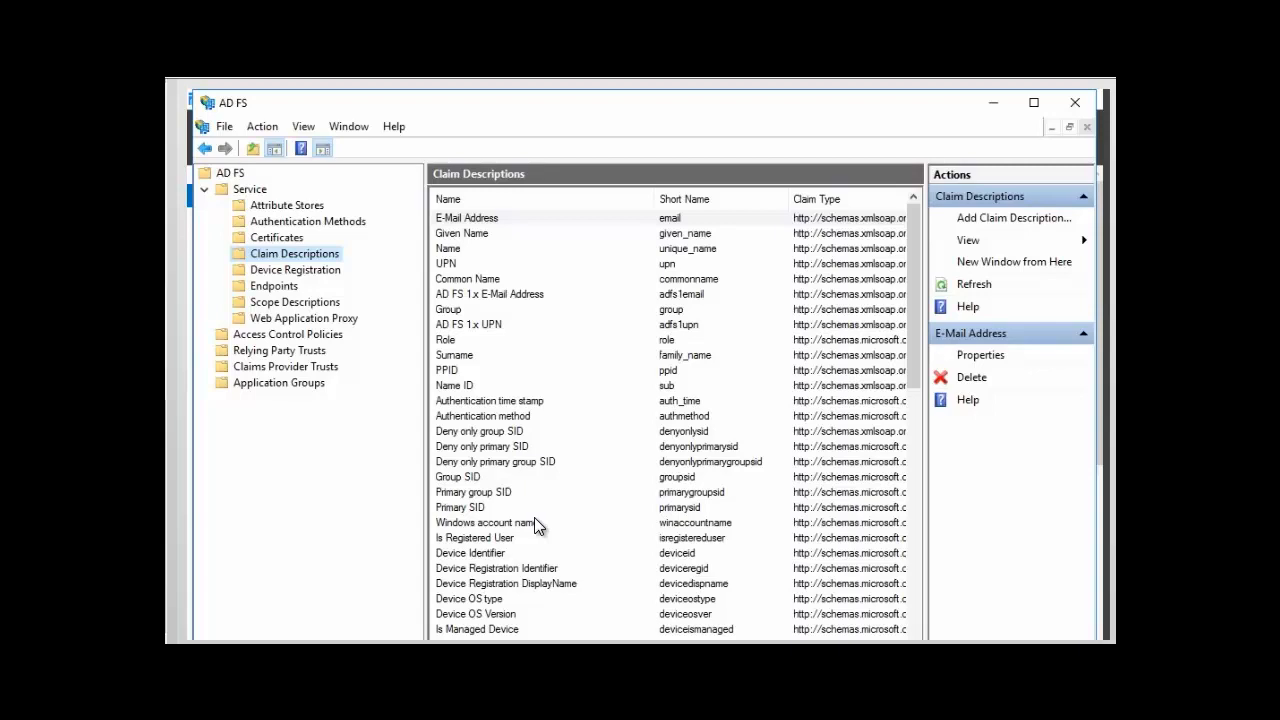
key(Left)
key(Left)
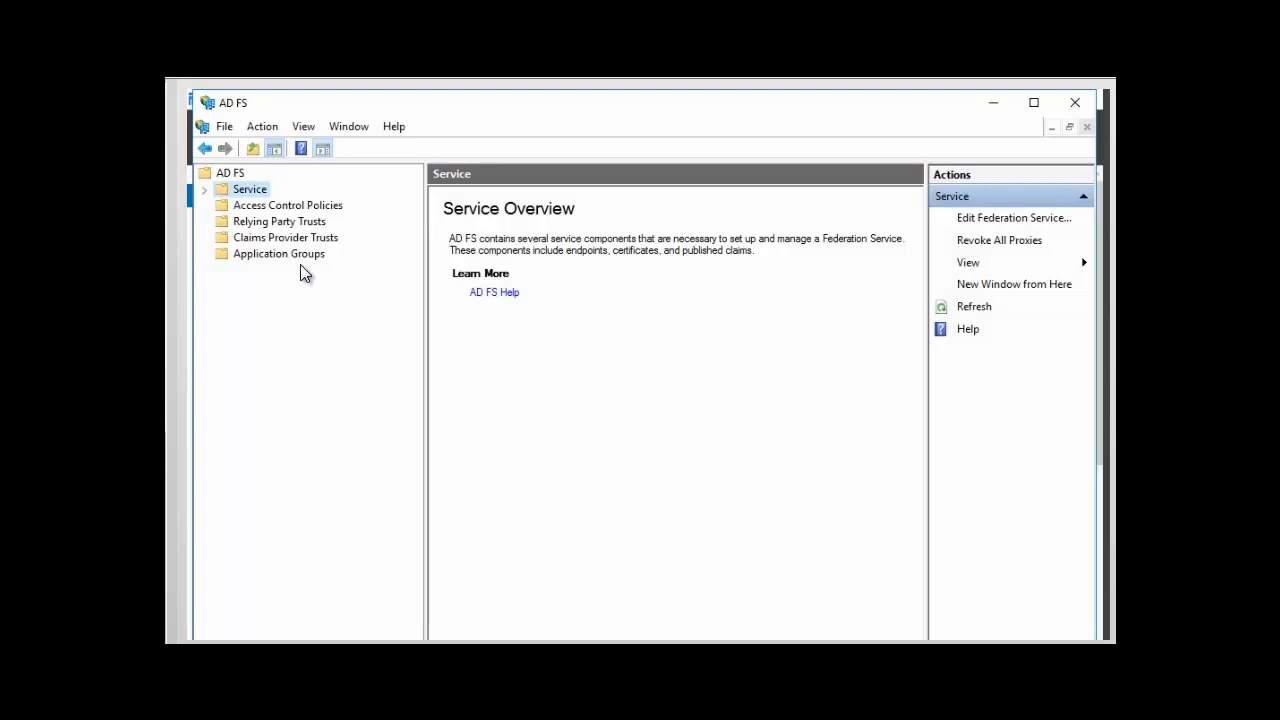
- Review the Claims Provider Trusts, Application Groups, Relying Party Trusts and Access Control Policies in the AD FS console
click(281, 245)
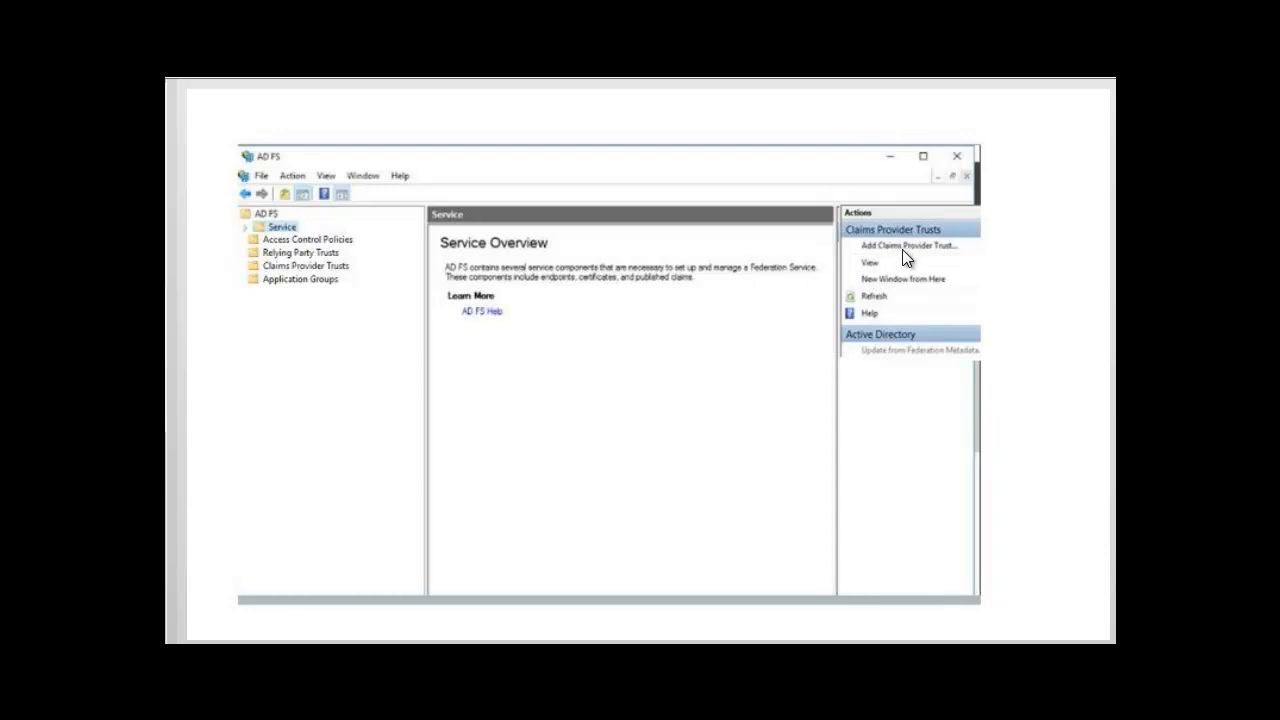
click(300, 280)
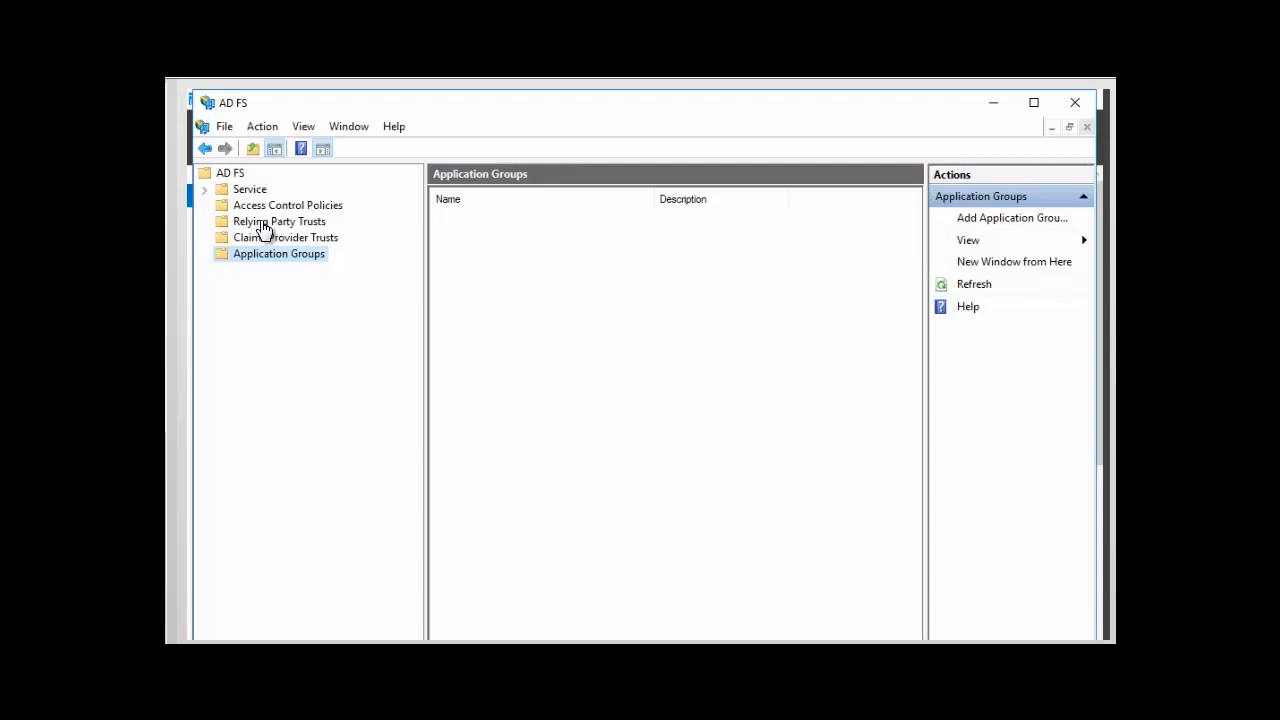
click(264, 222)
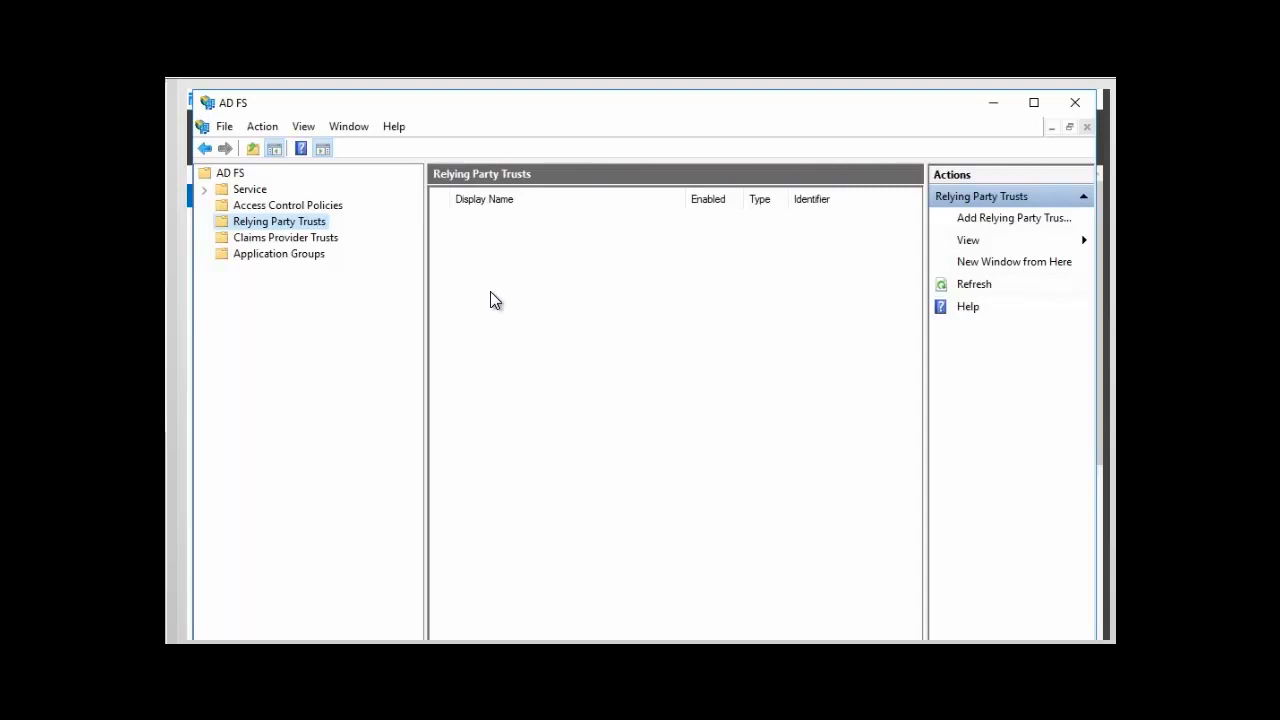
double_click(304, 220)
click(290, 207)
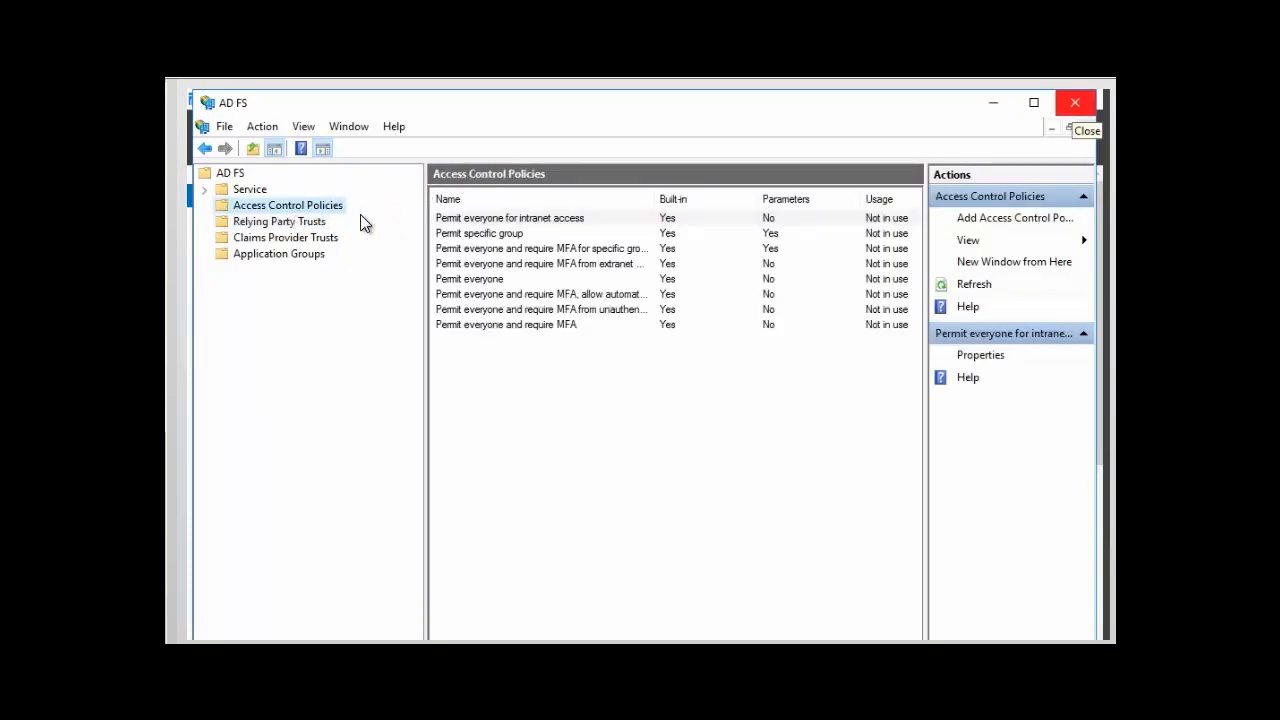